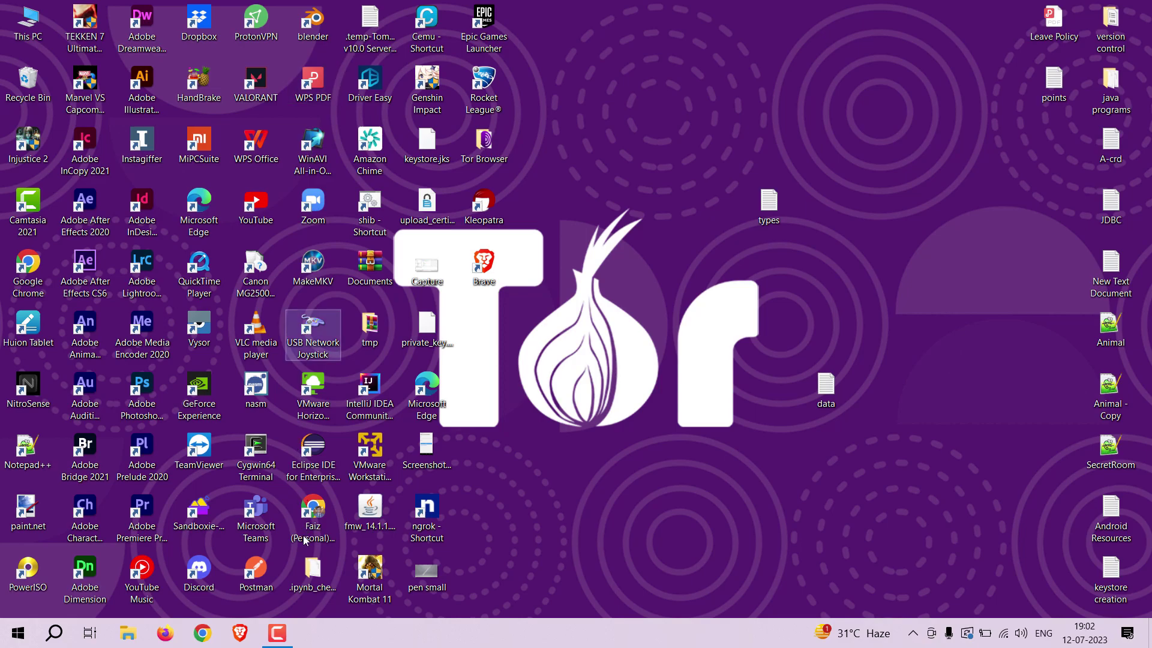
# Launch Chrome with the user's profile and go to wallet.mymonero.com.
pyautogui.click(216, 637)
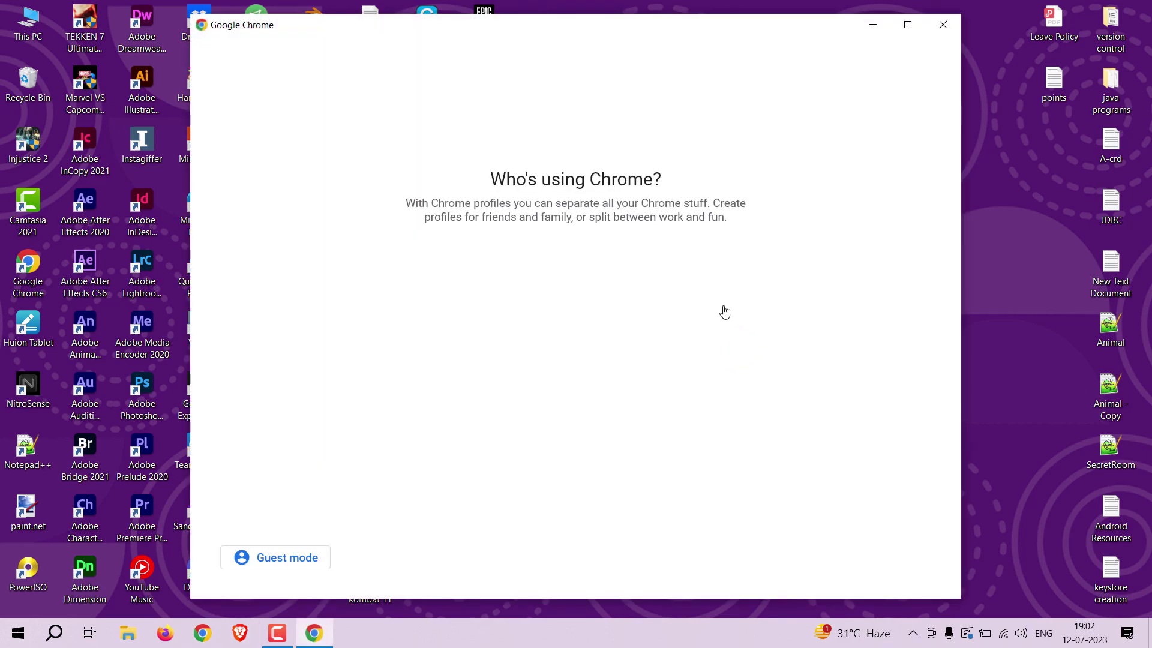
pyautogui.click(739, 301)
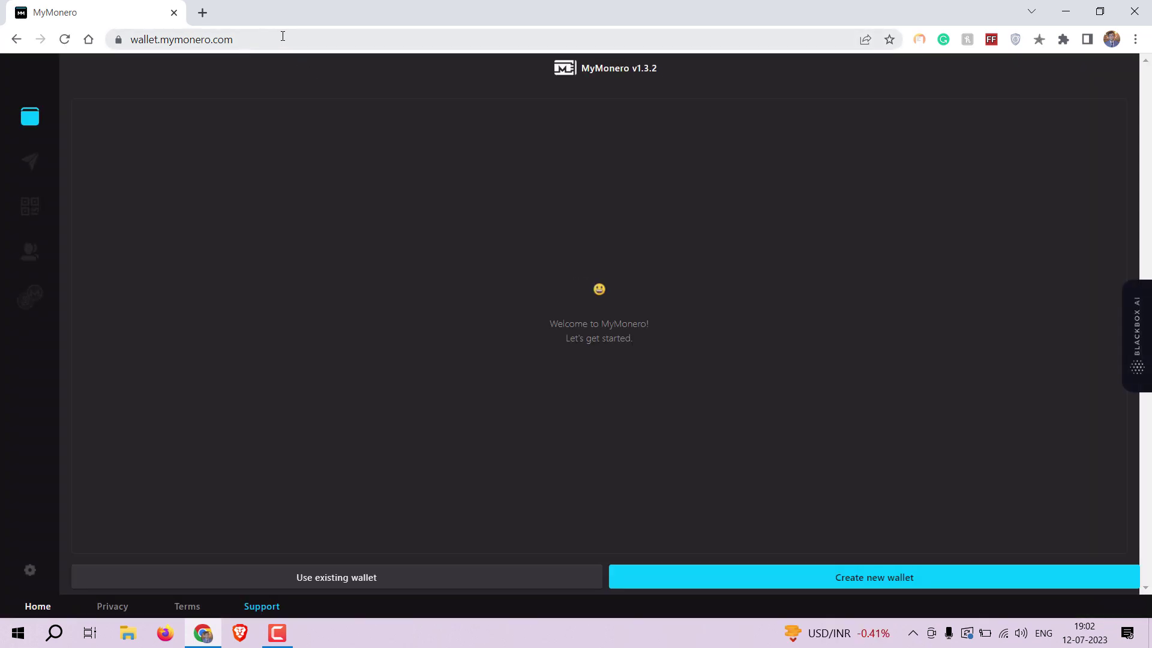
pyautogui.click(282, 36)
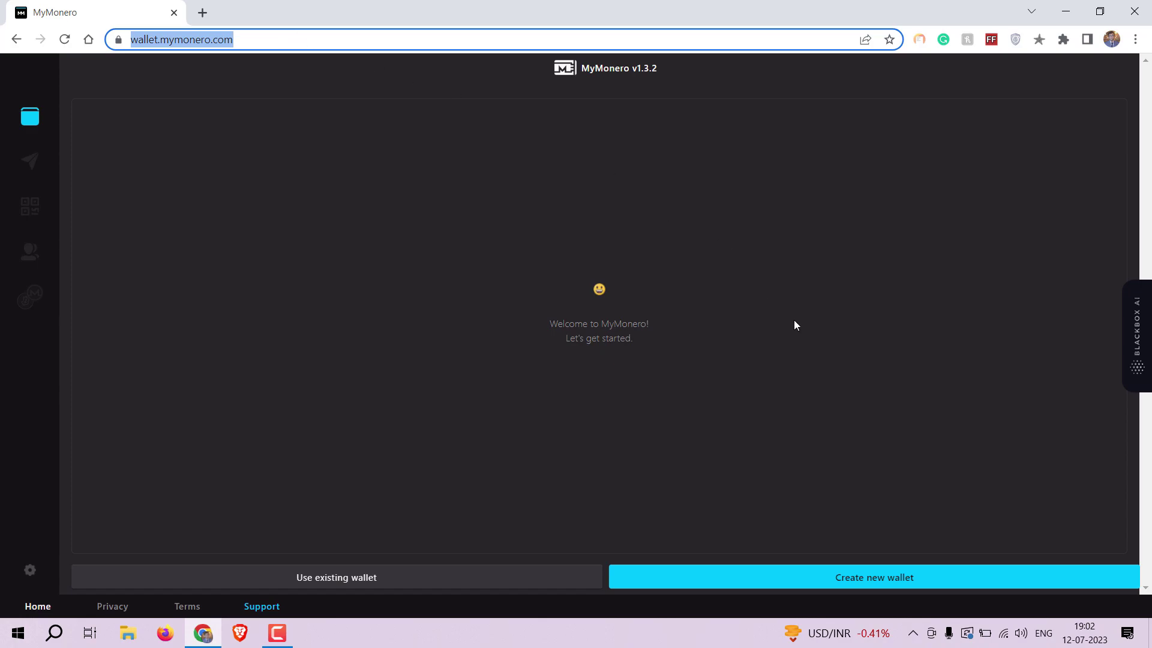
# Create a new MyMonero wallet, acknowledge the safety notes, and select its 25-word seed phrase.
pyautogui.click(771, 580)
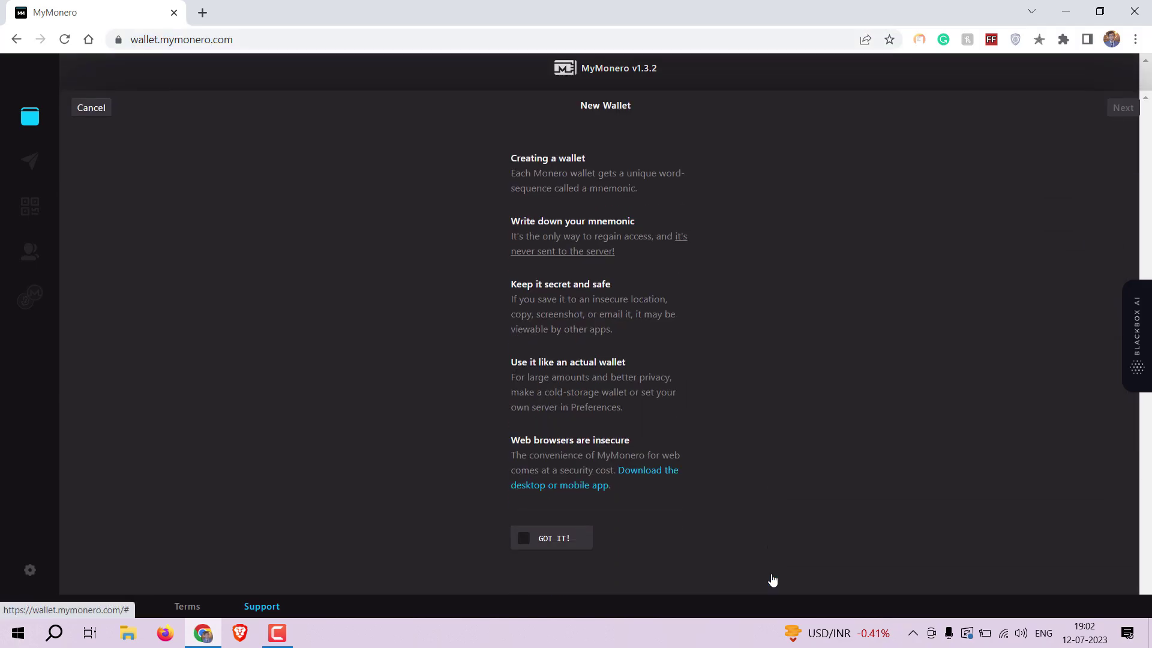
pyautogui.click(557, 507)
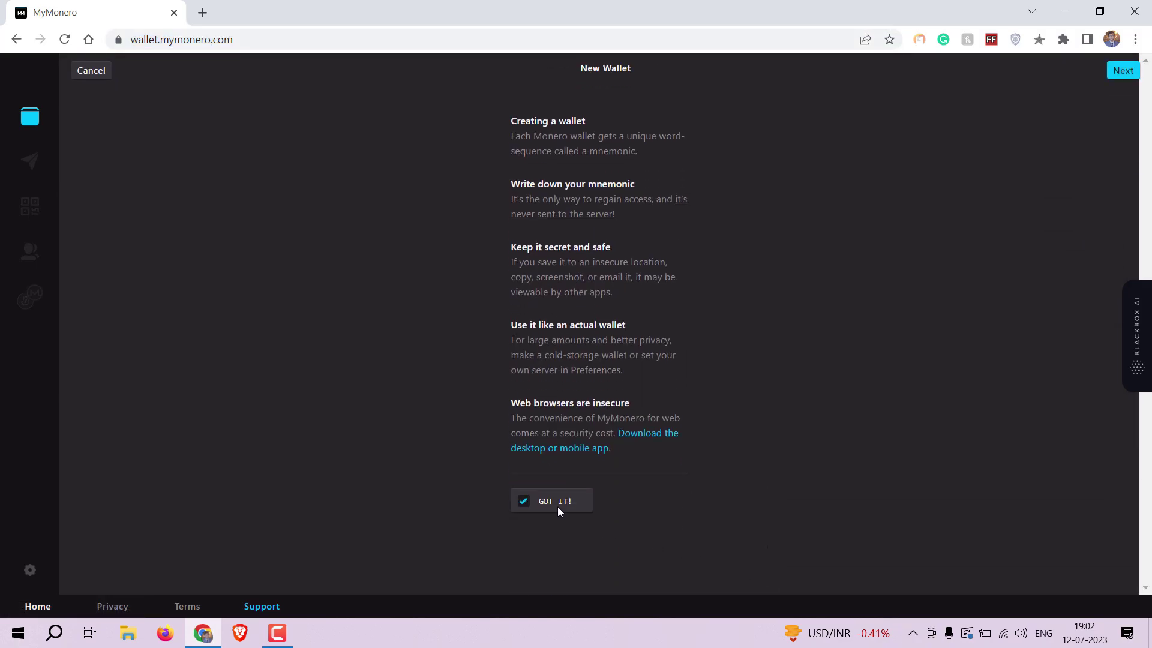
pyautogui.click(1123, 71)
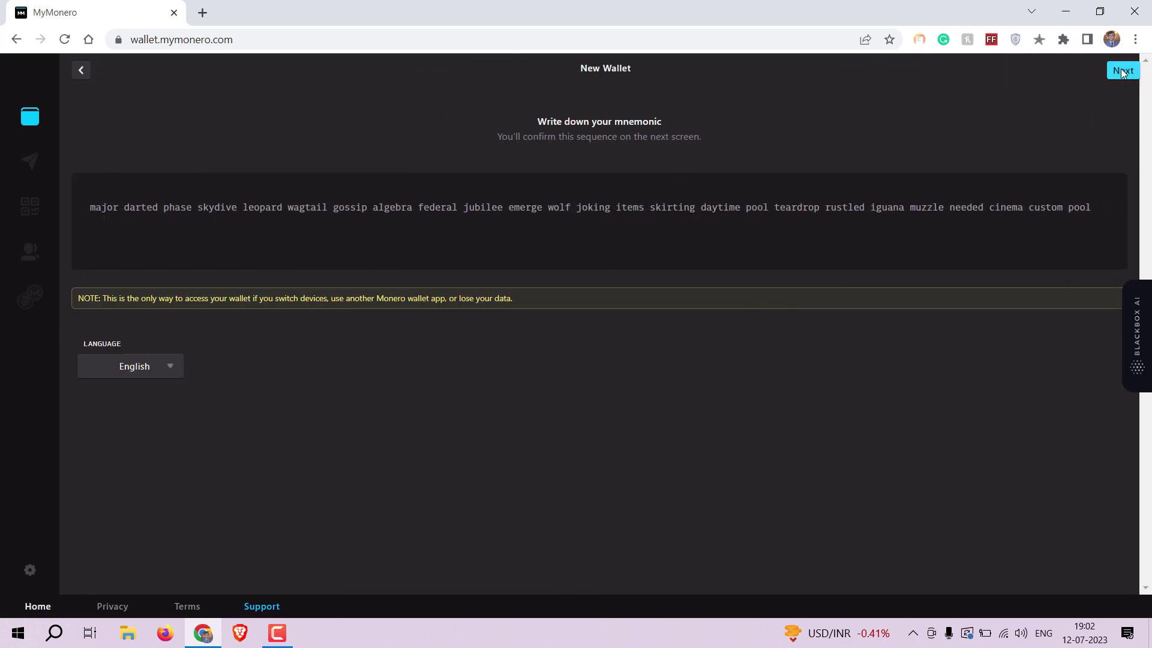
pyautogui.click(256, 240)
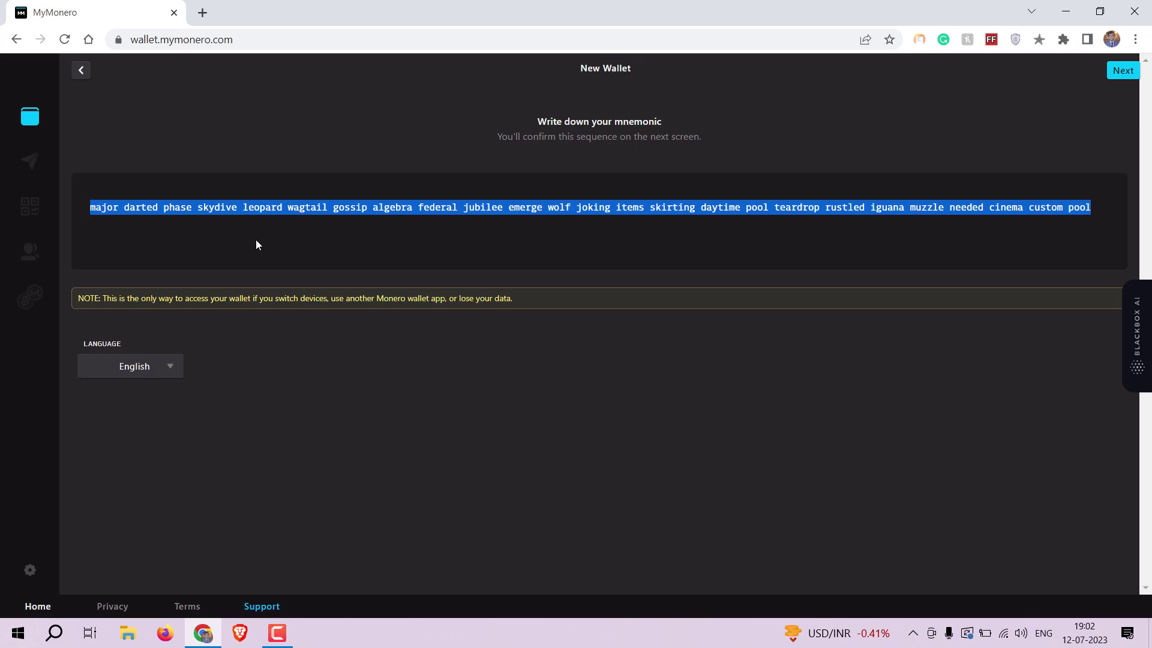
# Paste the seed phrase into a new untitled Notepad note, then minimize Notepad.
pyautogui.click(54, 633)
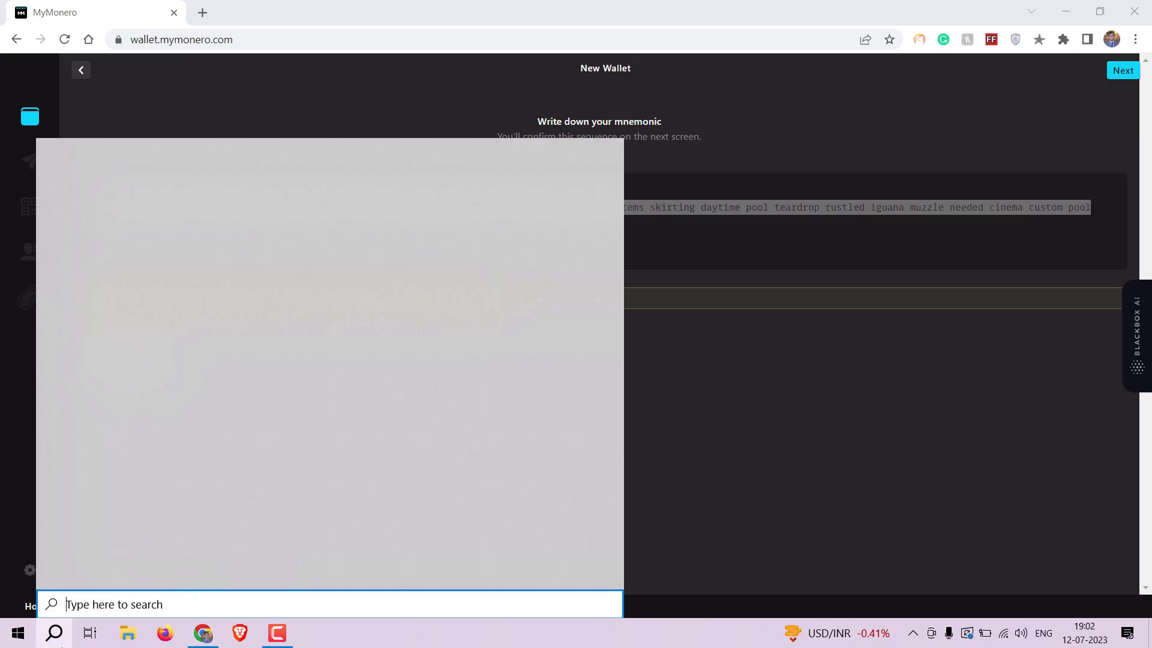
pyautogui.write('N')
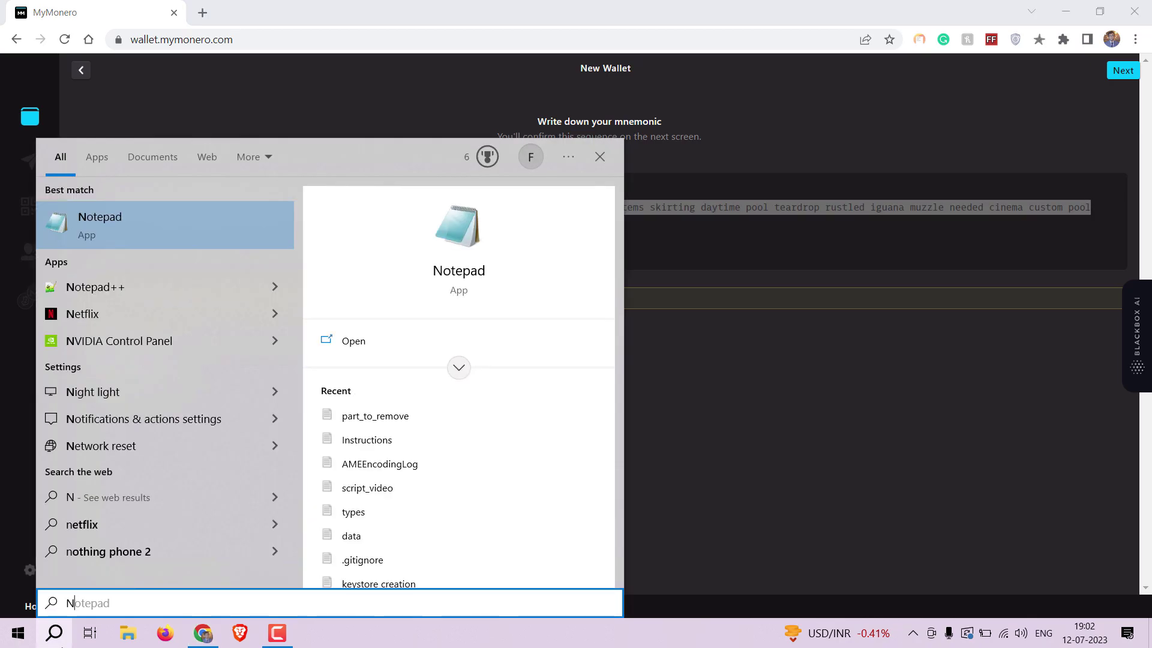
pyautogui.press('Return')
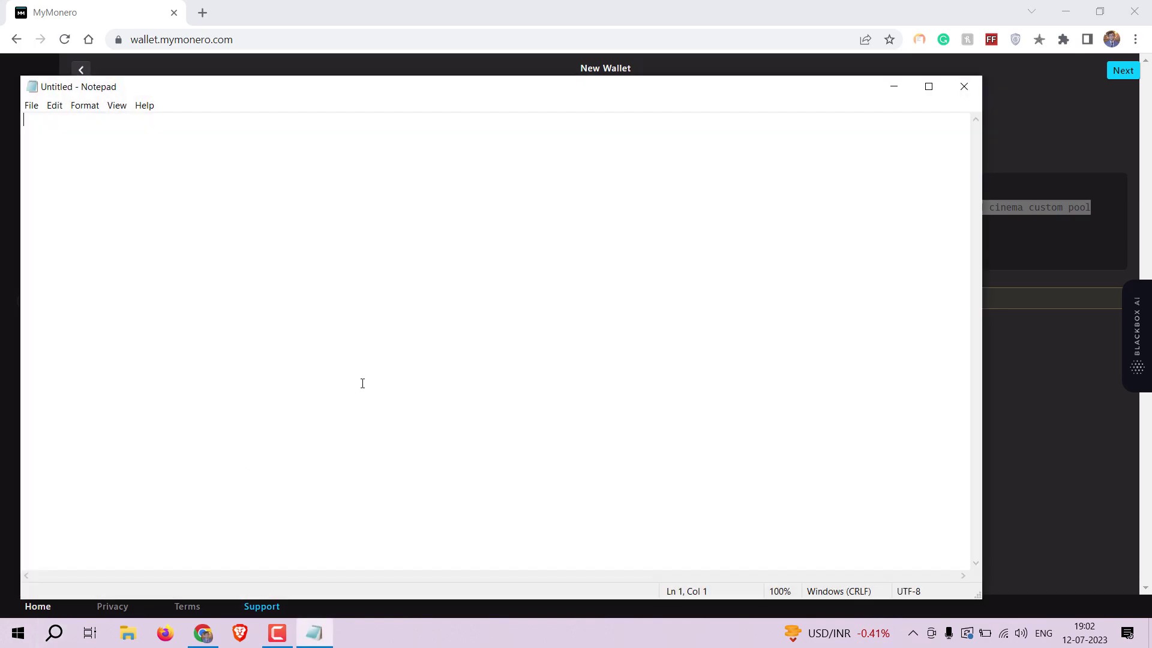
pyautogui.hotkey('ctrl', 'v')
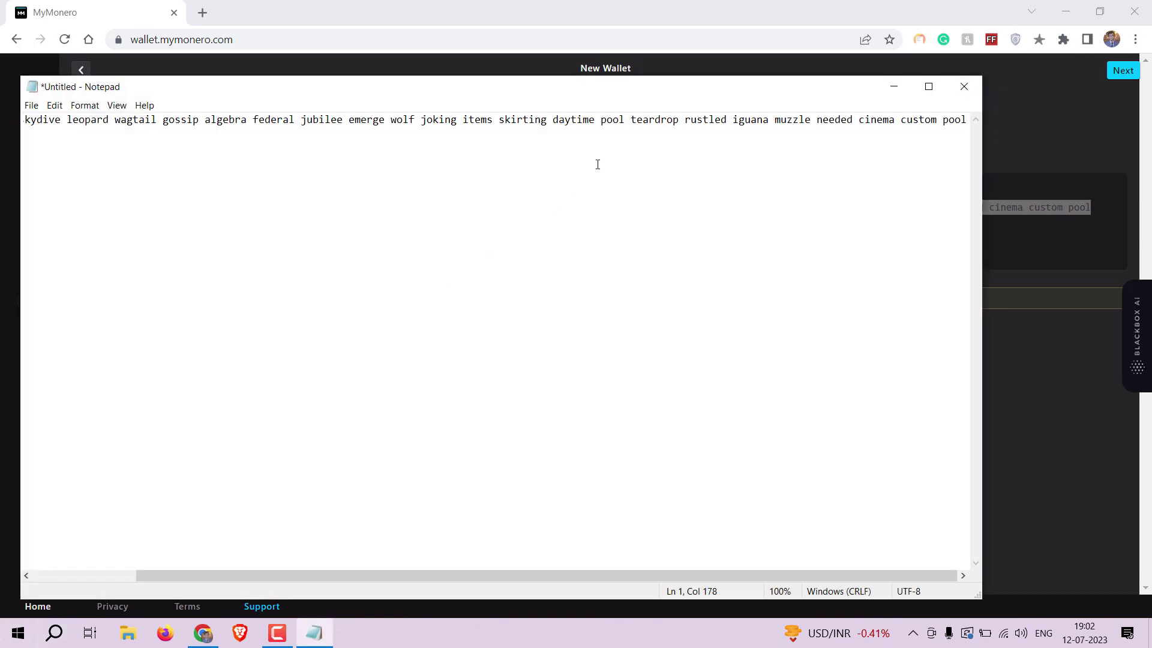
pyautogui.hscroll(-2, 597, 165)
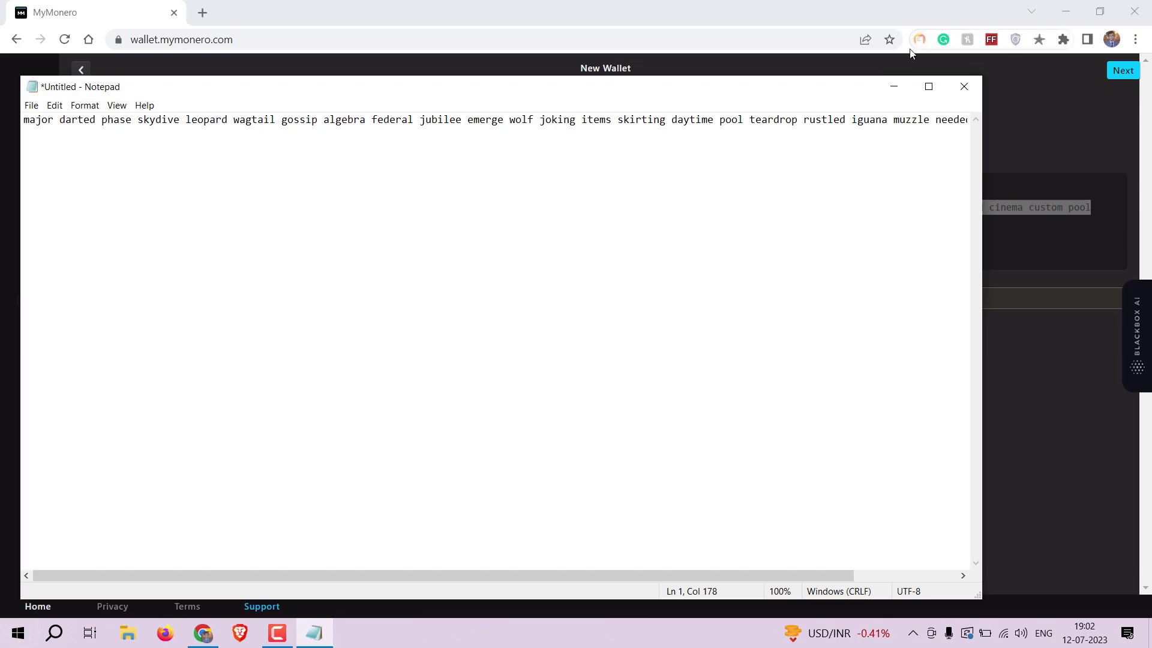
pyautogui.click(896, 88)
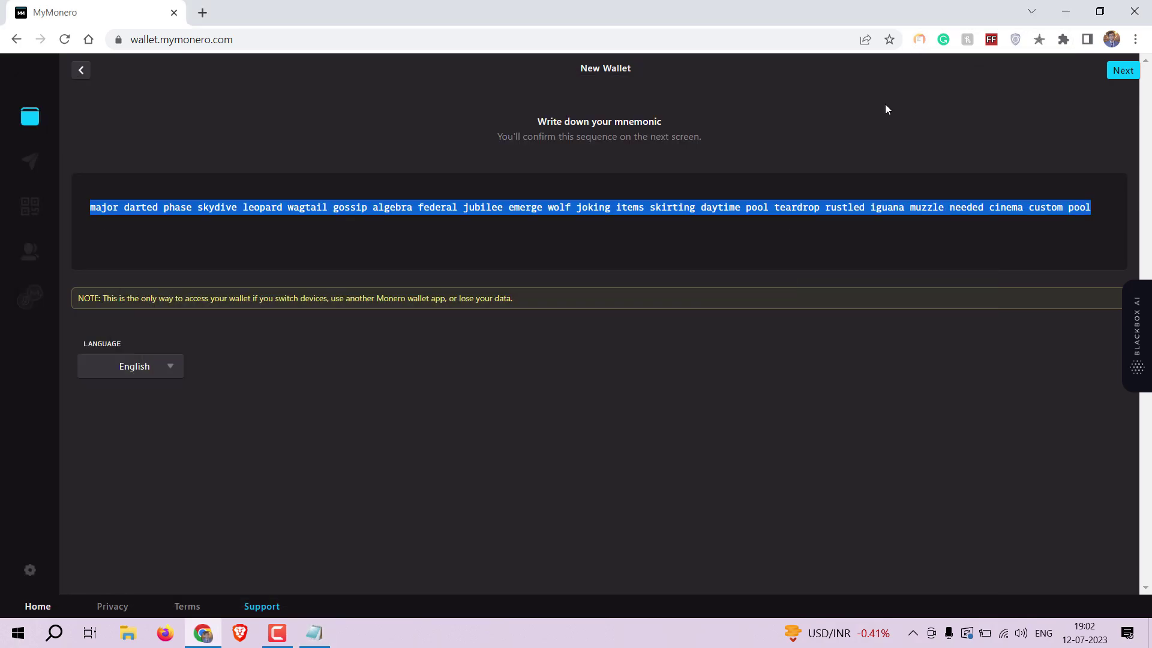
# On the verification screen, place the first four seed words in order, checking the Notepad copy.
pyautogui.click(1111, 78)
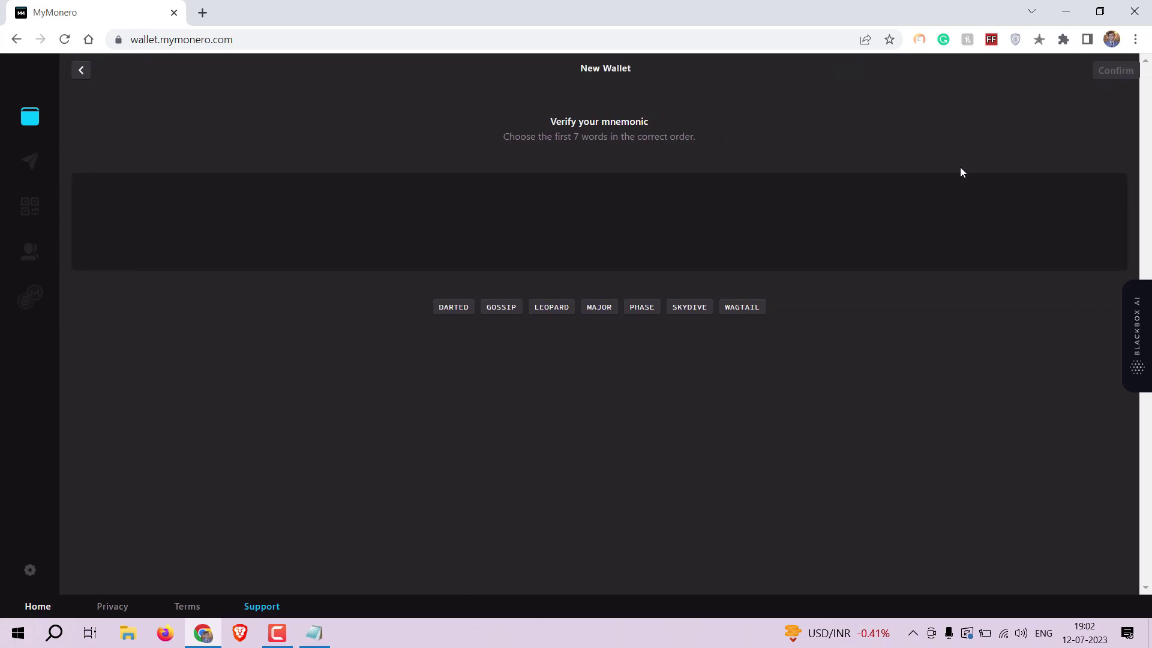
pyautogui.click(595, 310)
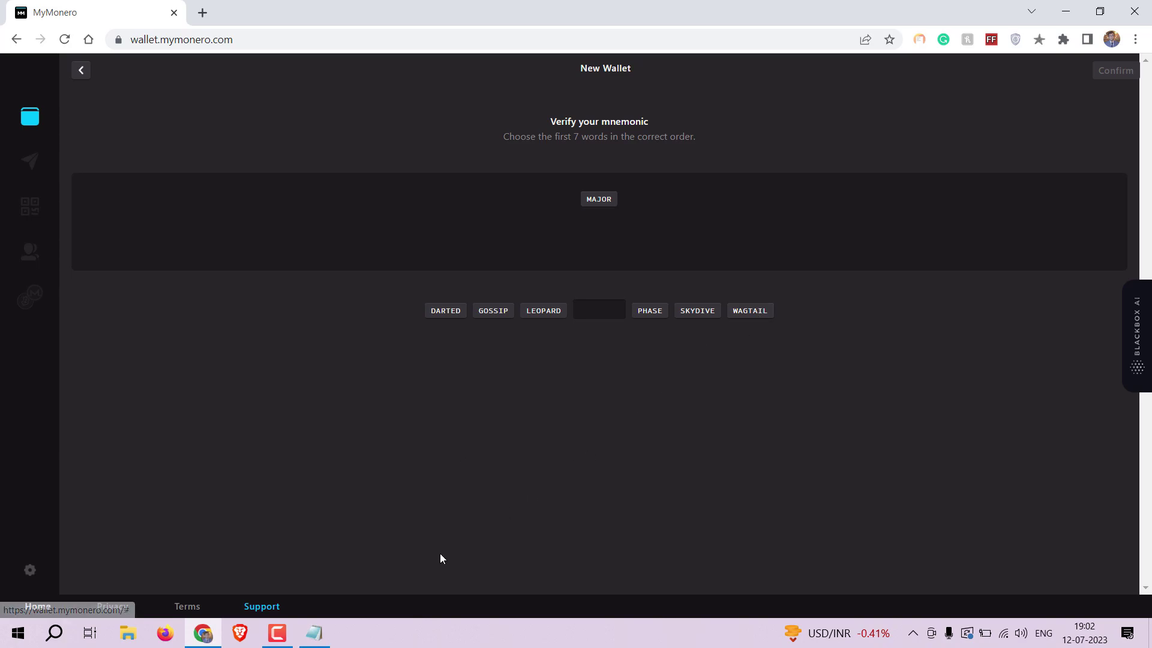
pyautogui.click(329, 638)
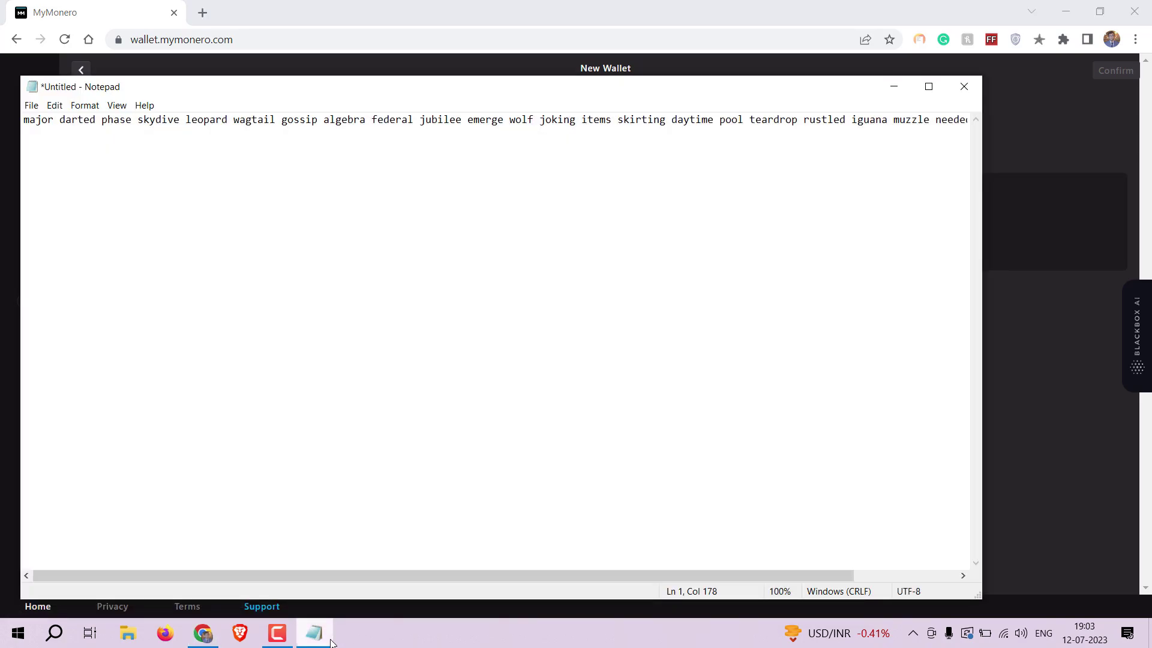
pyautogui.click(329, 639)
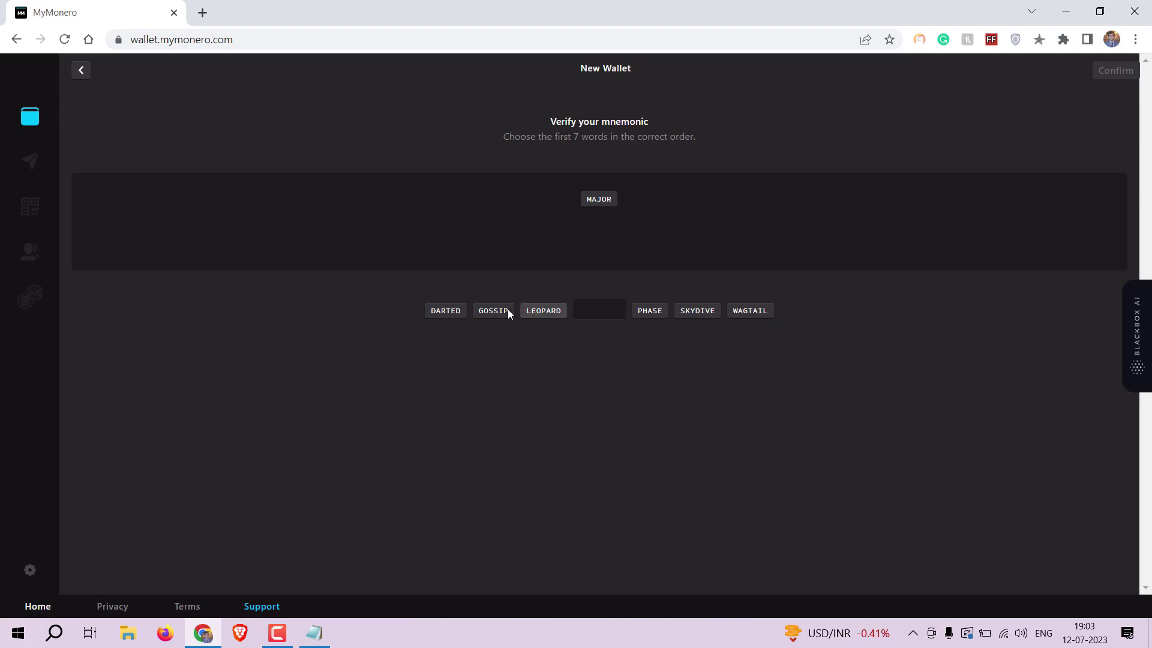
pyautogui.click(448, 312)
pyautogui.click(665, 312)
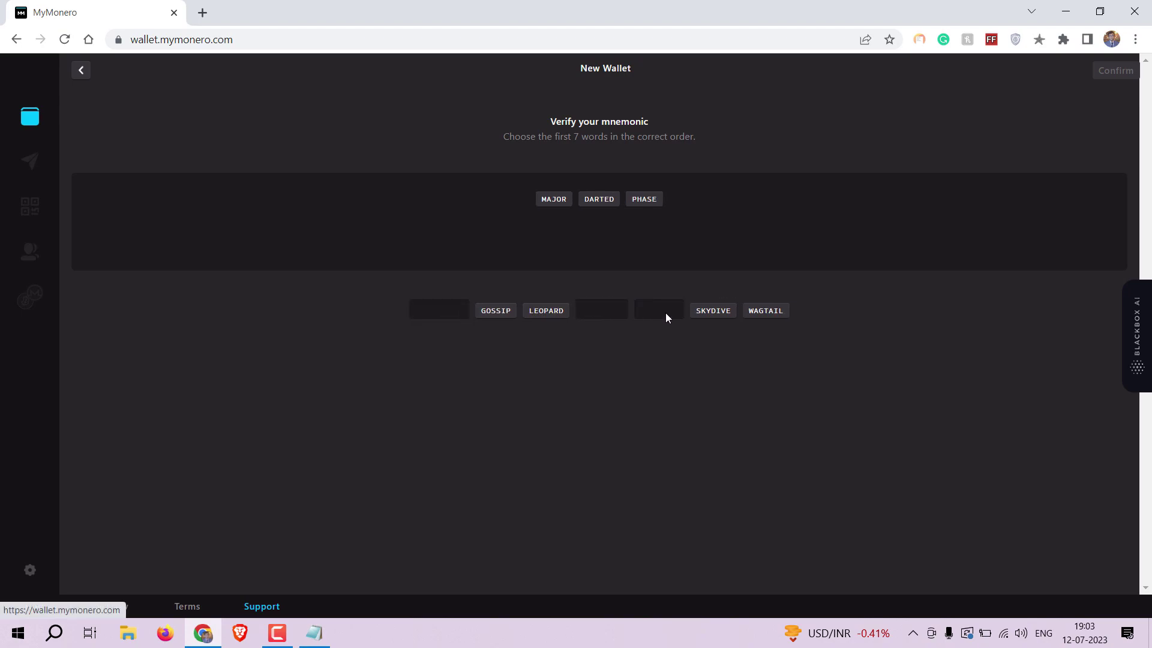
pyautogui.click(693, 309)
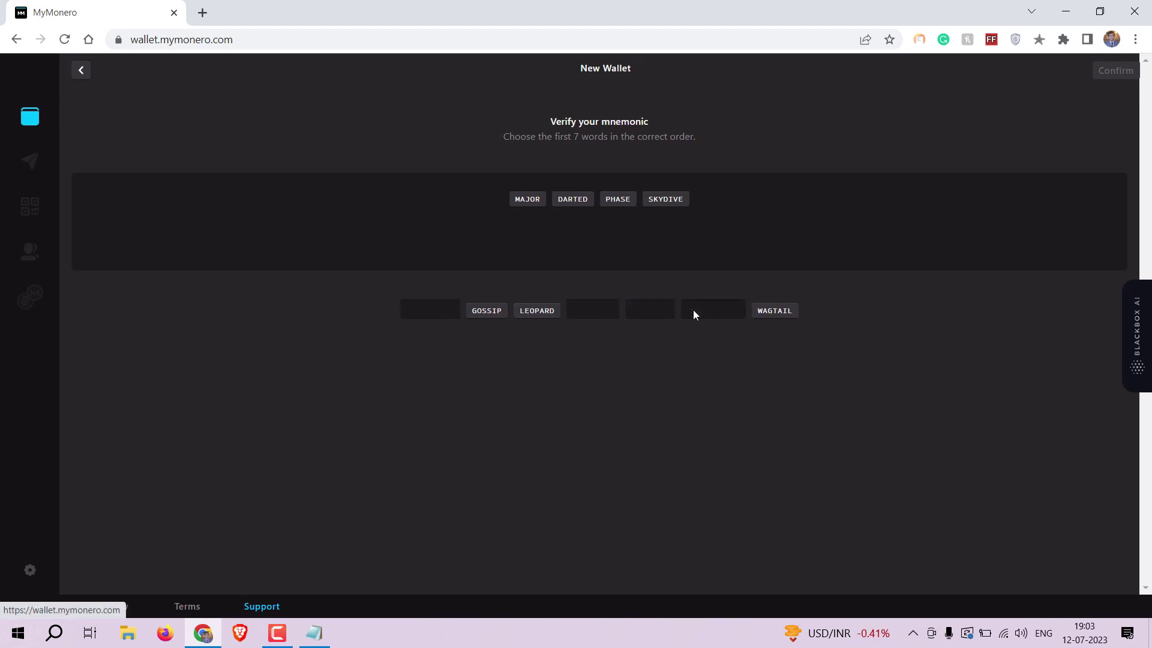
# Recheck the note and place seed words five through seven, completing mnemonic verification.
pyautogui.click(332, 635)
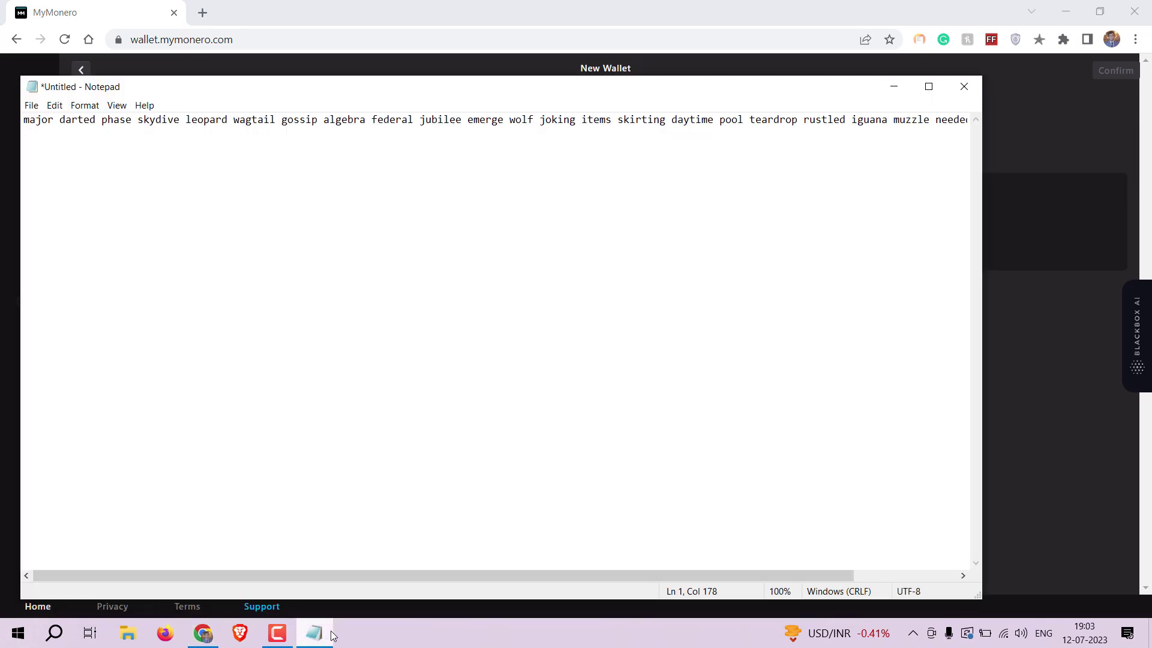
pyautogui.click(313, 633)
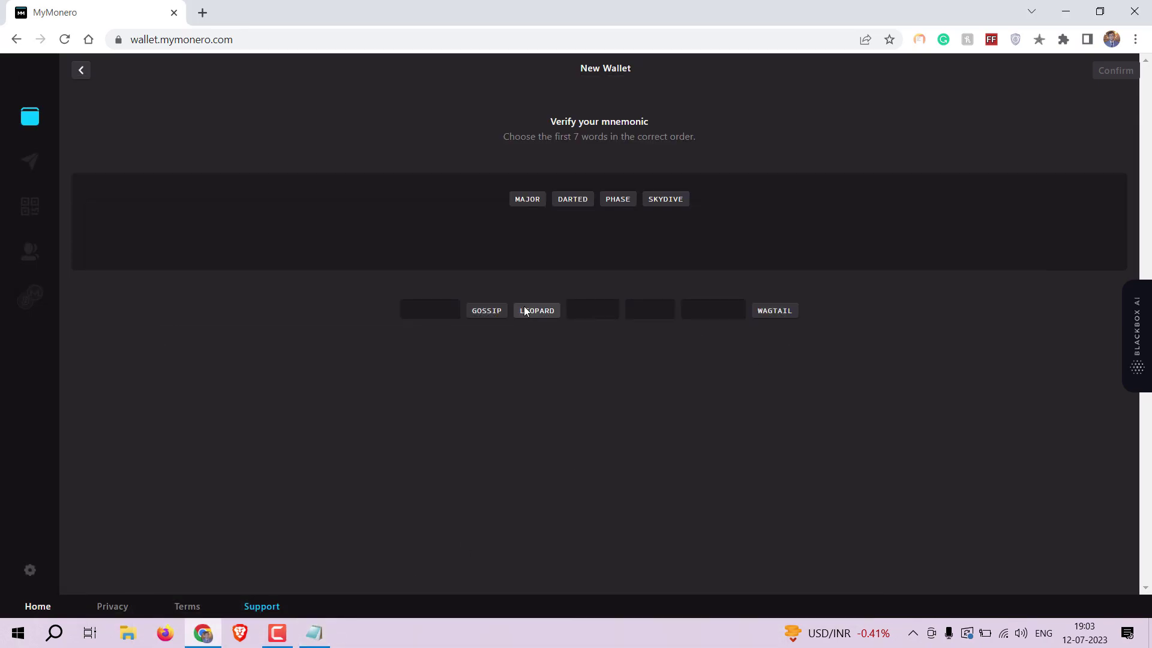
pyautogui.click(526, 309)
pyautogui.click(771, 310)
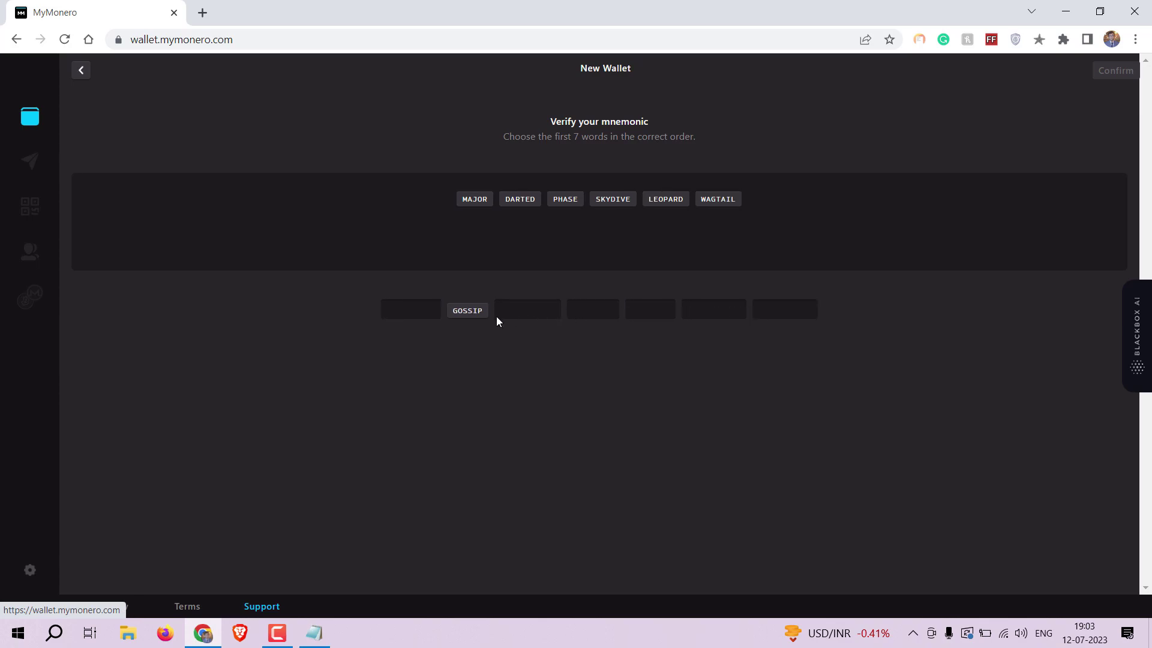
pyautogui.click(474, 312)
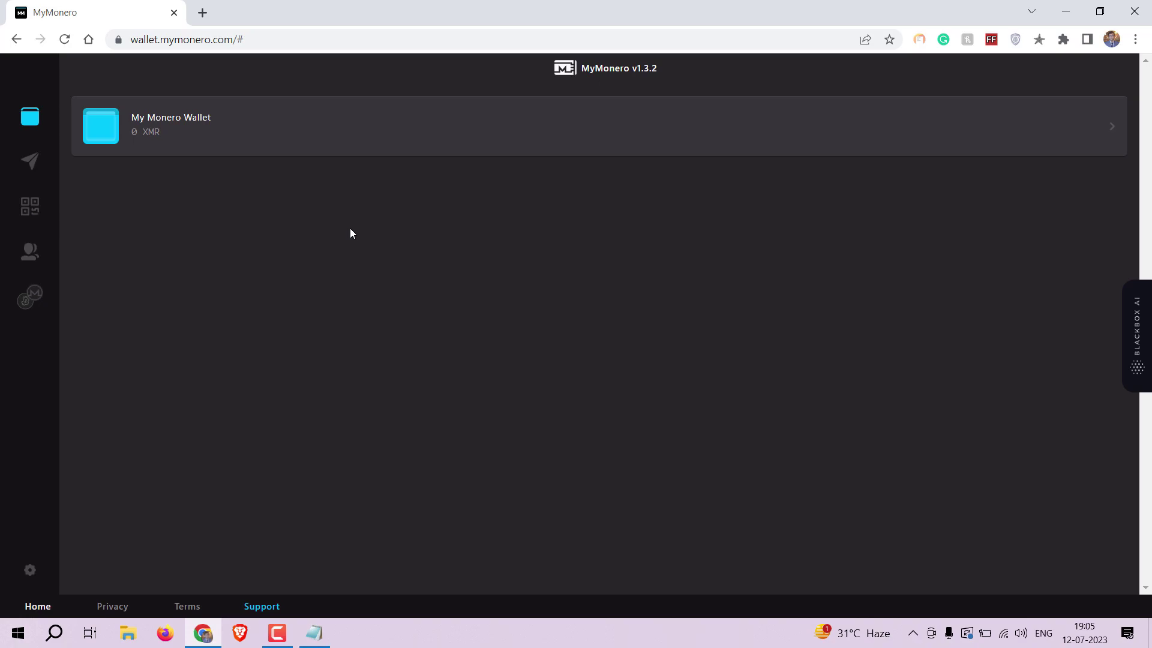
# Visit the Receive page, then return to the wallet list and open My Monero Wallet.
pyautogui.click(33, 210)
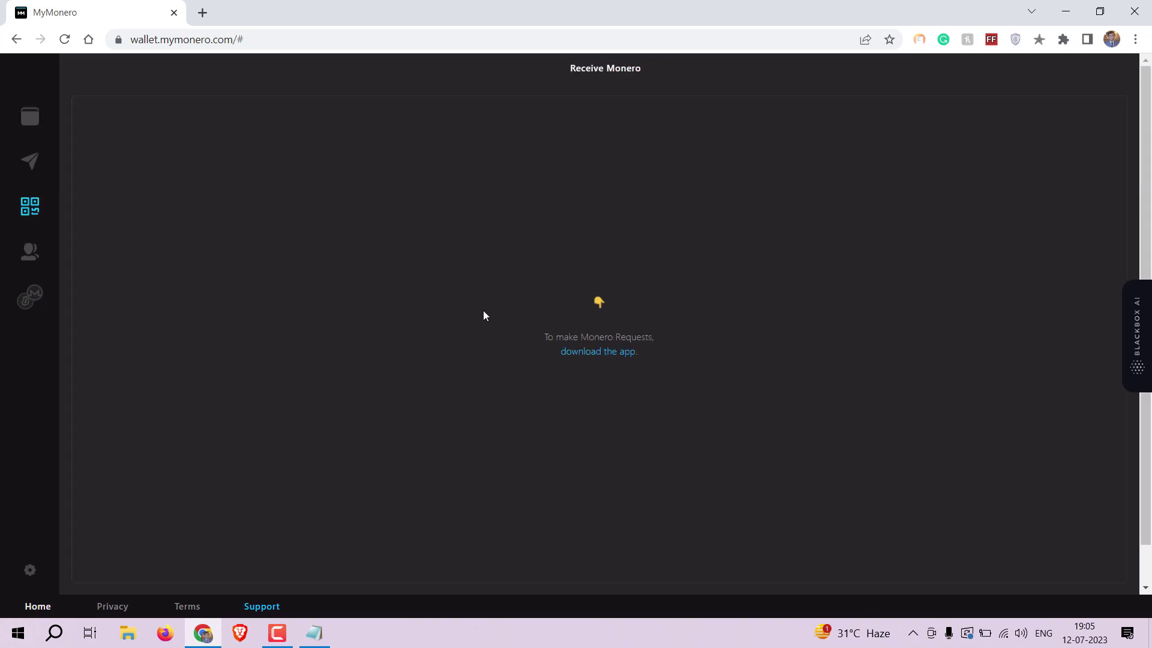
pyautogui.click(25, 120)
pyautogui.click(515, 124)
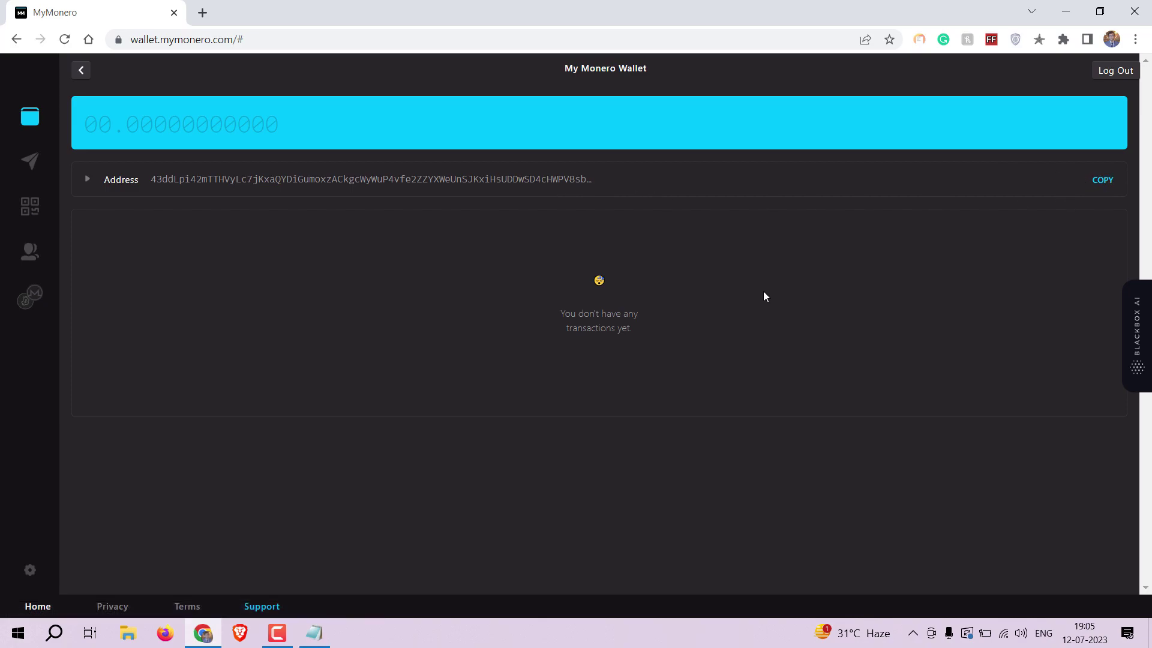
# Paste the wallet's receiving address below the seed words in Notepad, then minimize it.
pyautogui.click(314, 632)
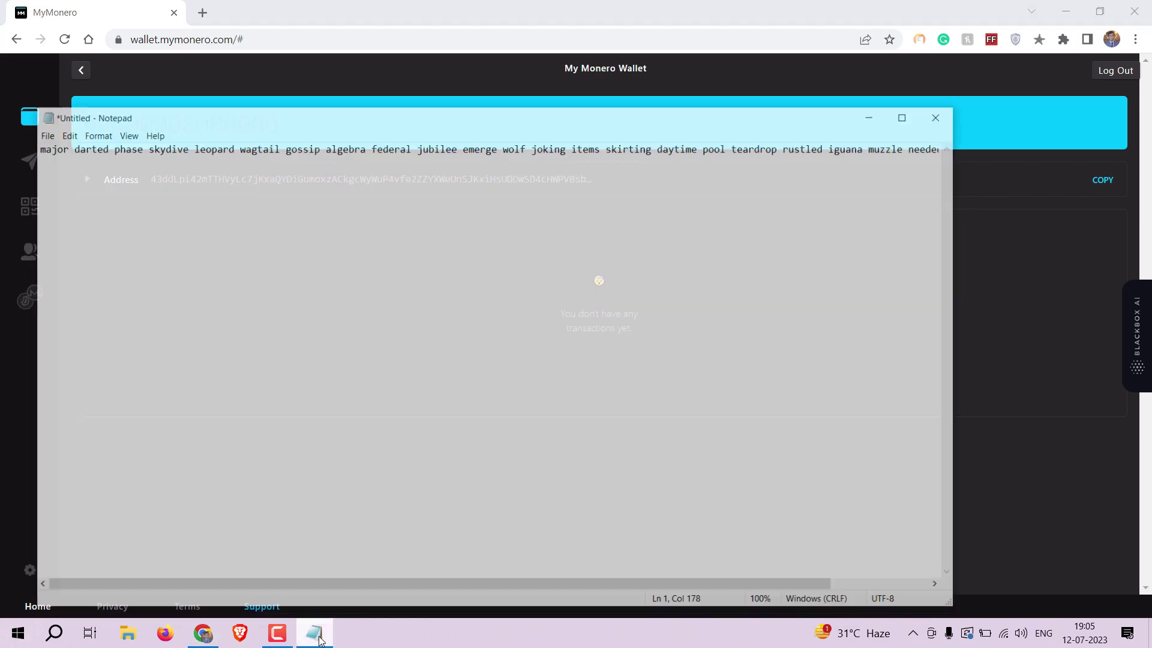
pyautogui.press('Return')
pyautogui.press('Return')
pyautogui.press('Return')
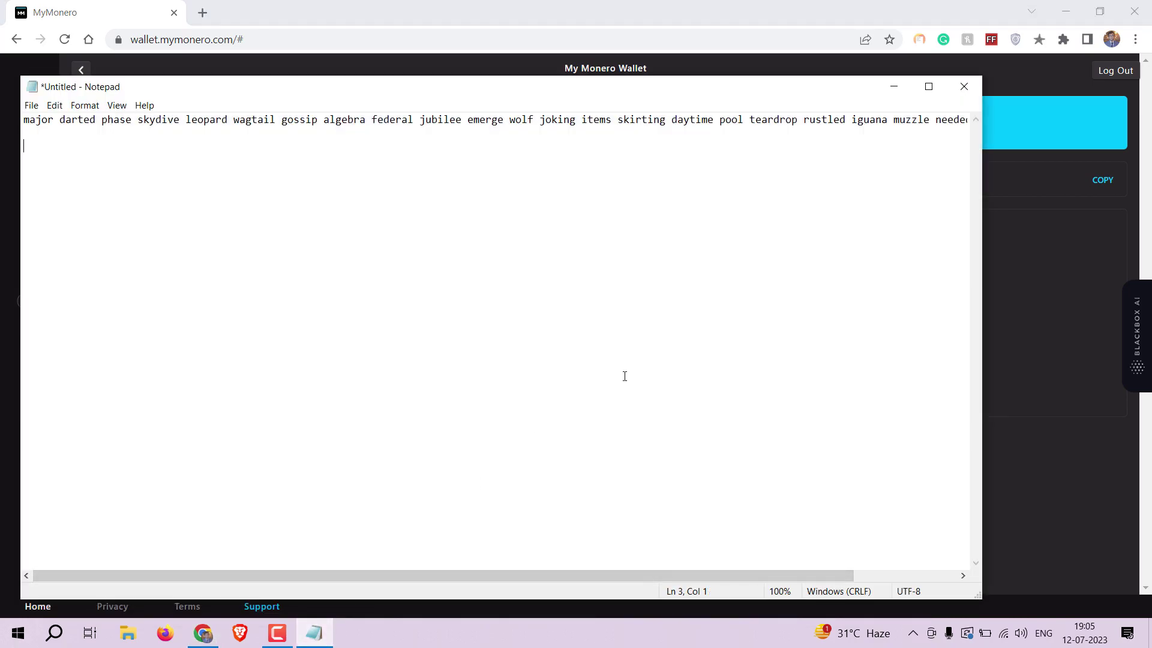
pyautogui.write('43ddLpi42mTTHVyLc7jKxaQYDiGumoxzACkgcWyWuP4vfe2ZZYXWeUnSJKxiHsUDDwSD4cHWPV8sbU9qQ9gyBnfUMin1uFQ')
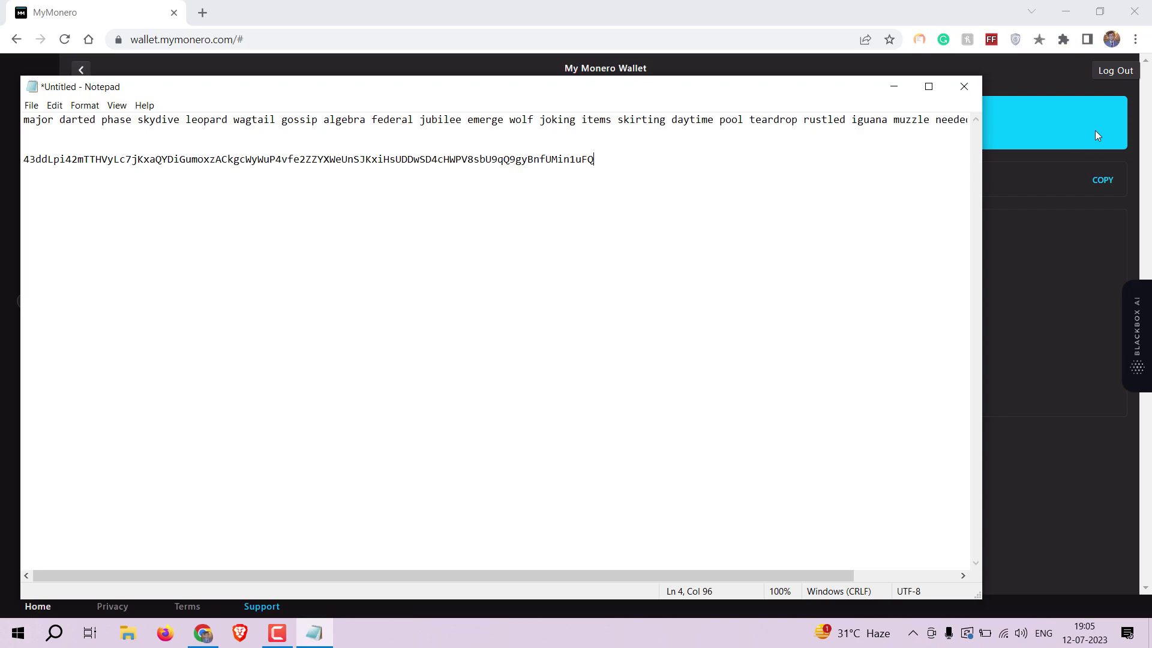
pyautogui.moveTo(746, 181); pyautogui.dragTo(15, 168)
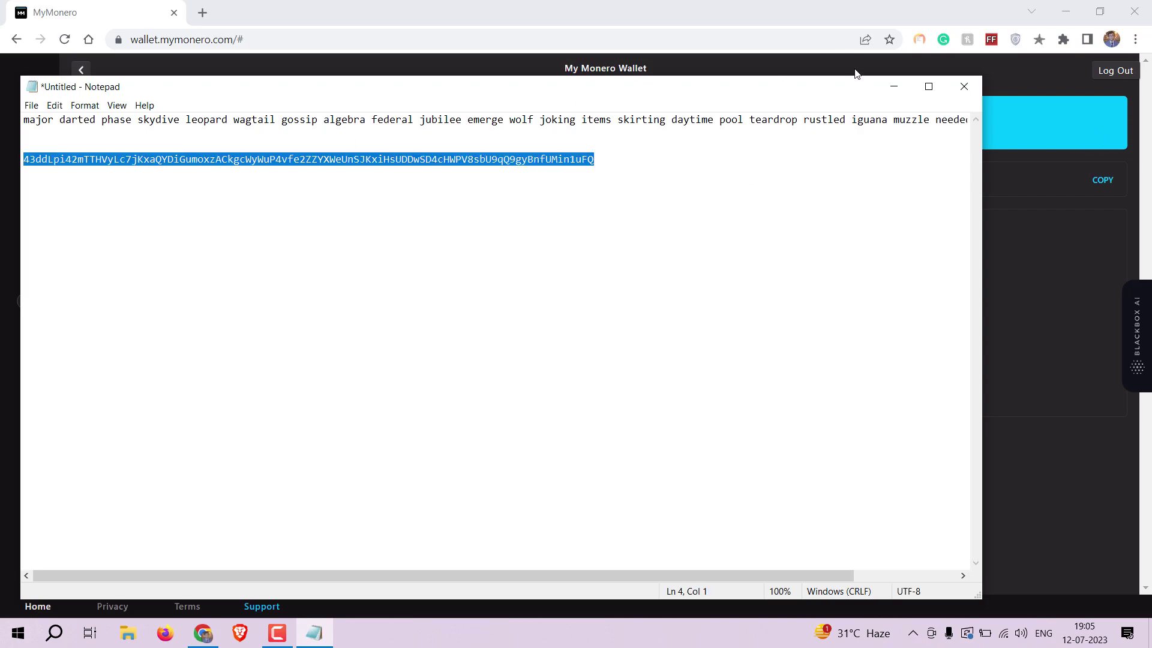
pyautogui.click(892, 89)
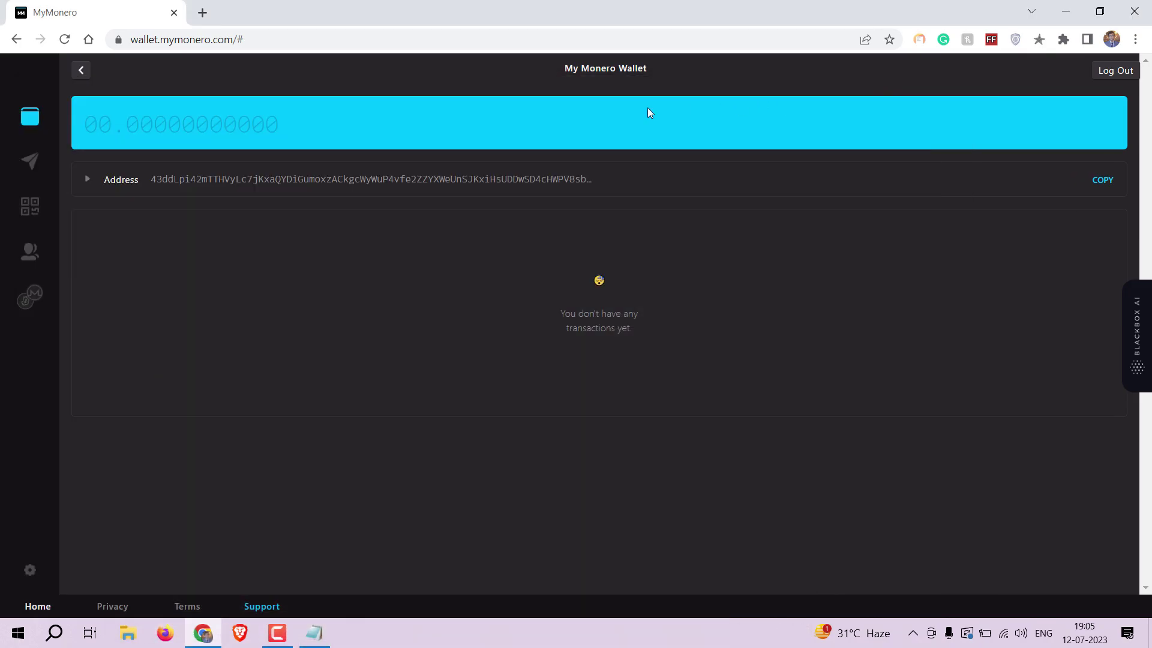
# Switch to the Receive Monero page using the QR icon in the sidebar.
pyautogui.click(38, 198)
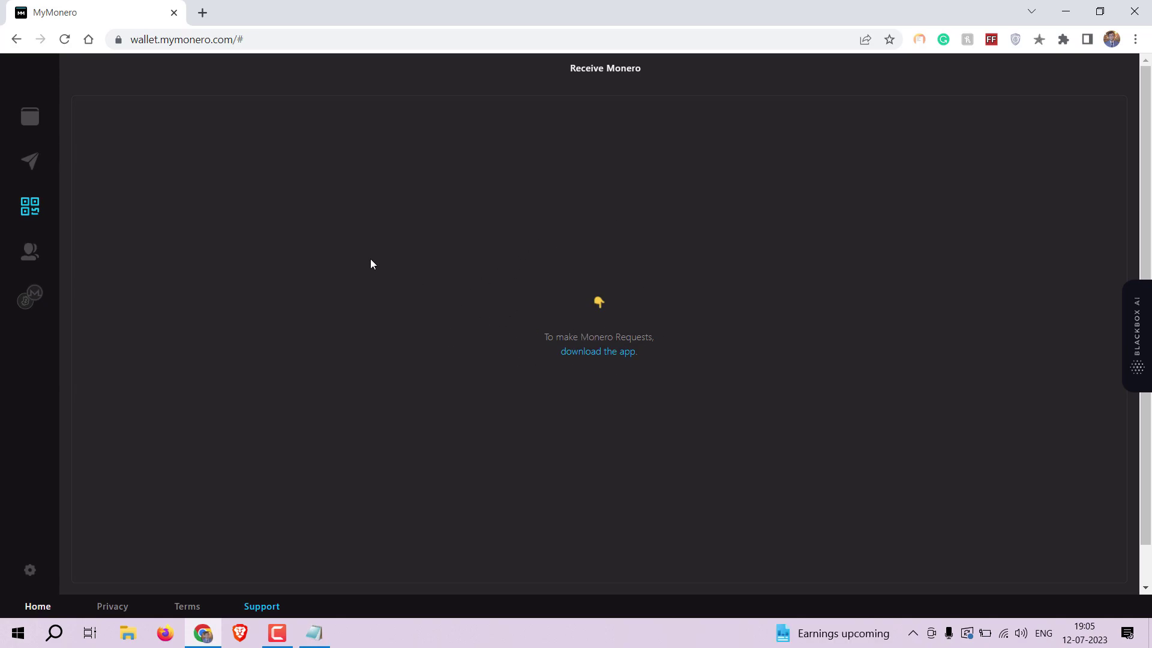
# Open the Send Monero form while the wallet balance updates to 0.451312 XMR.
pyautogui.click(17, 150)
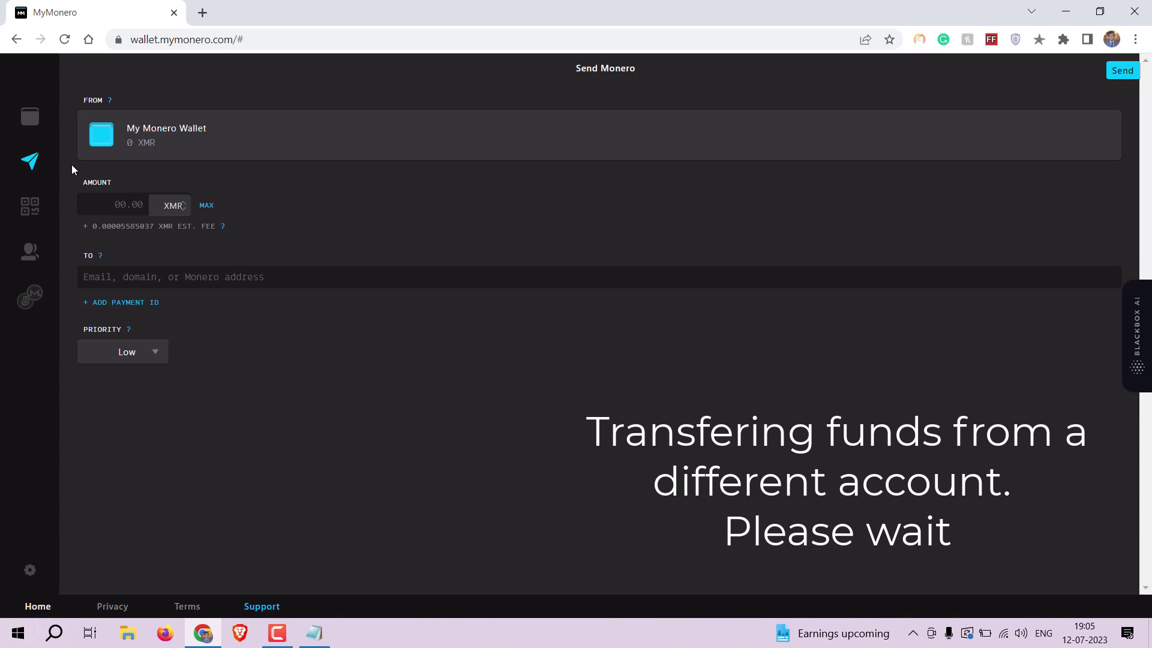
pyautogui.click(276, 633)
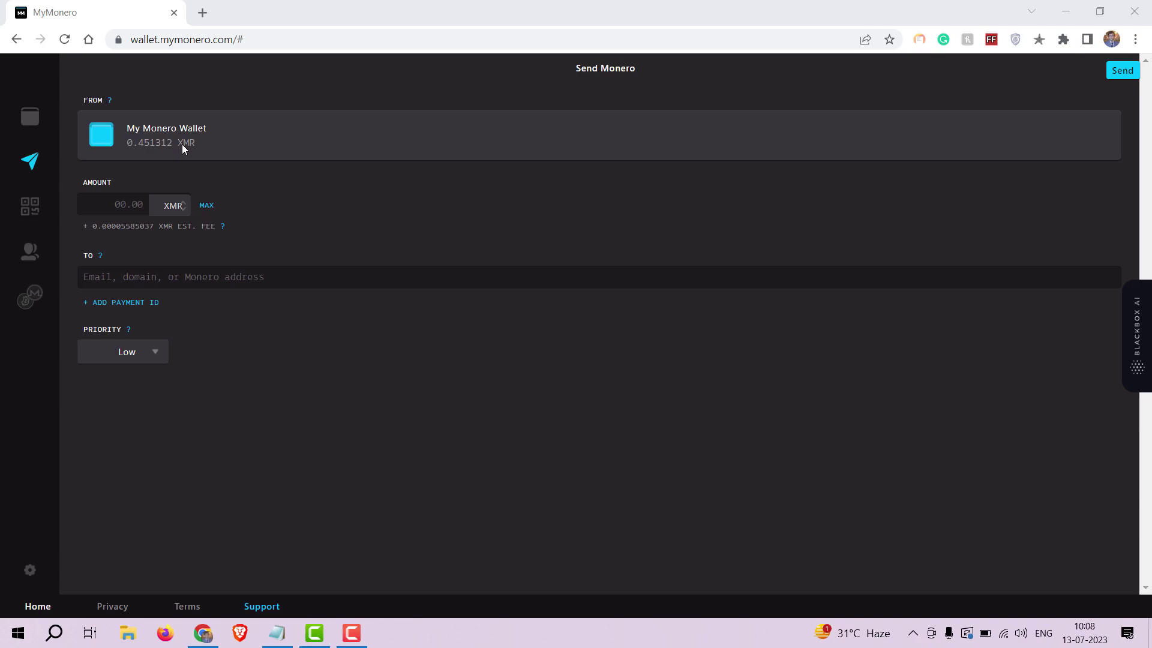
# In a new tab, load tails.boum.org/donate from the 'tails' address-bar suggestions.
pyautogui.click(204, 12)
pyautogui.write('ta')
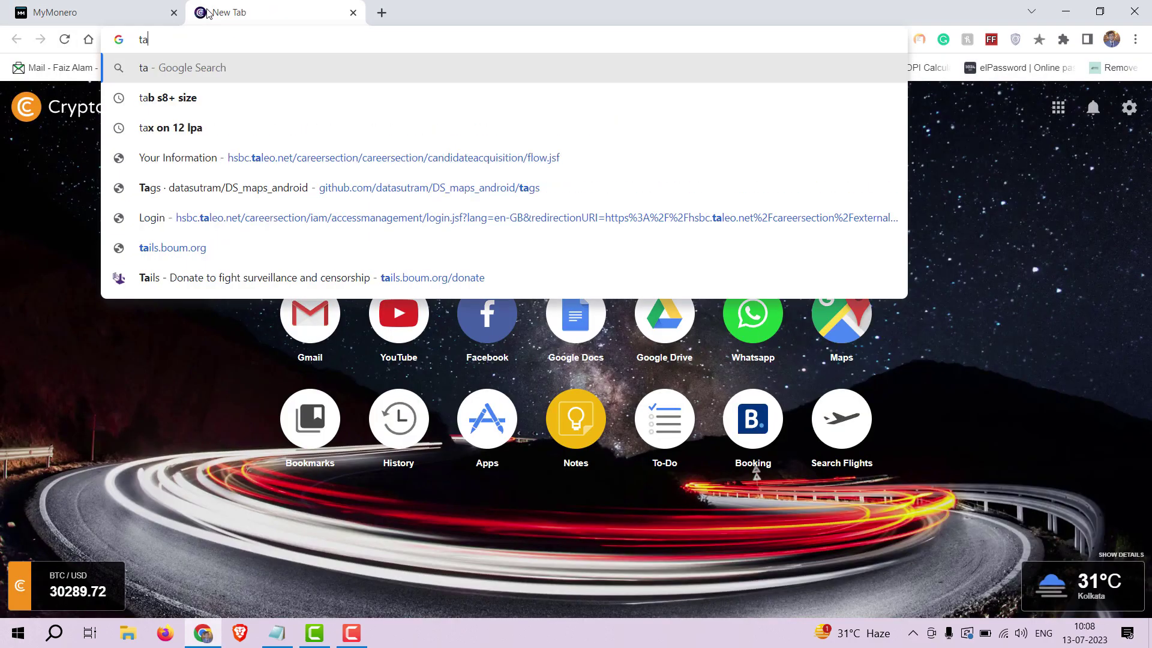
pyautogui.write('o')
pyautogui.press('BackSpace')
pyautogui.write('ils')
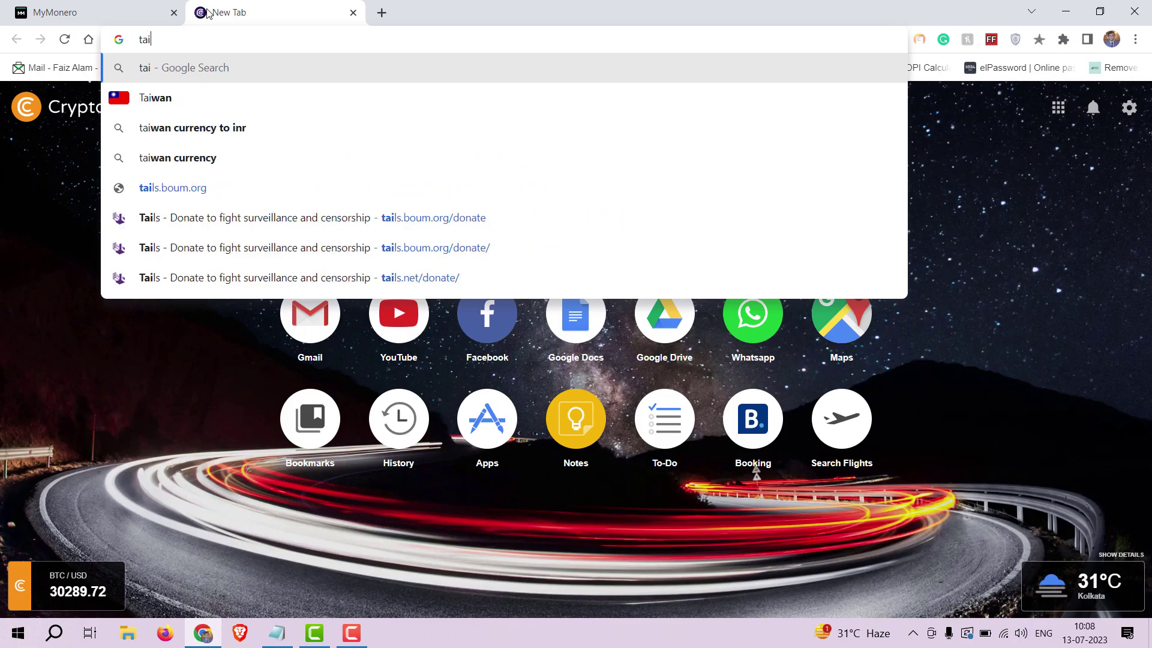
pyautogui.press('Down')
pyautogui.press('Down')
pyautogui.press('Down')
pyautogui.press('Down')
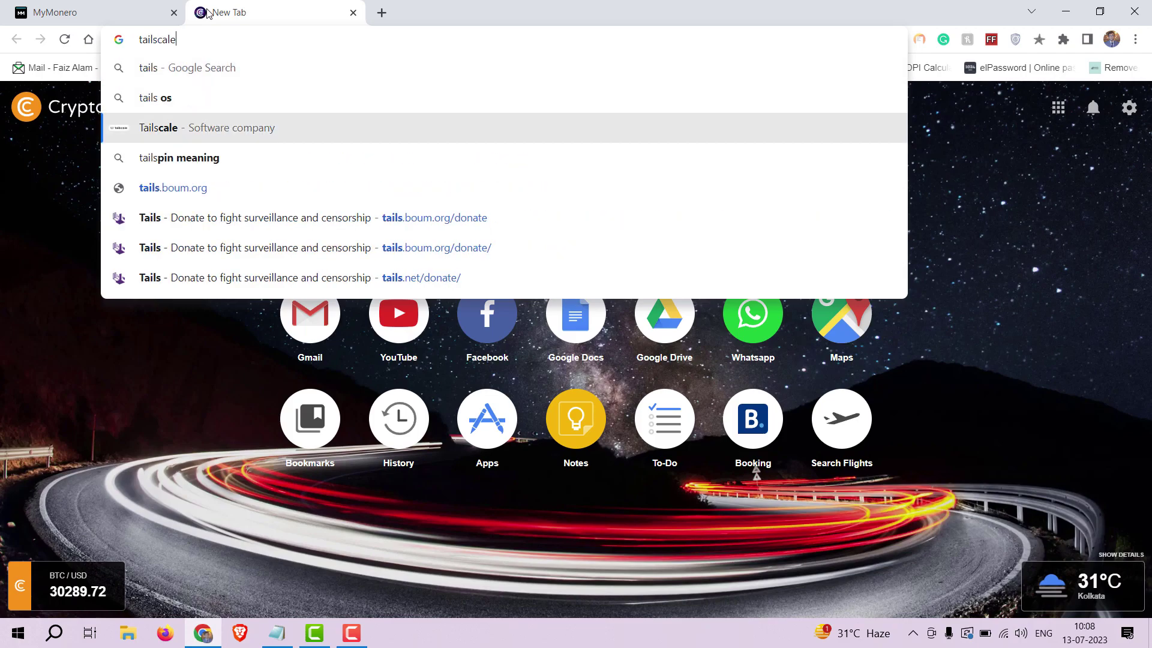
pyautogui.press('Down')
pyautogui.press('Return')
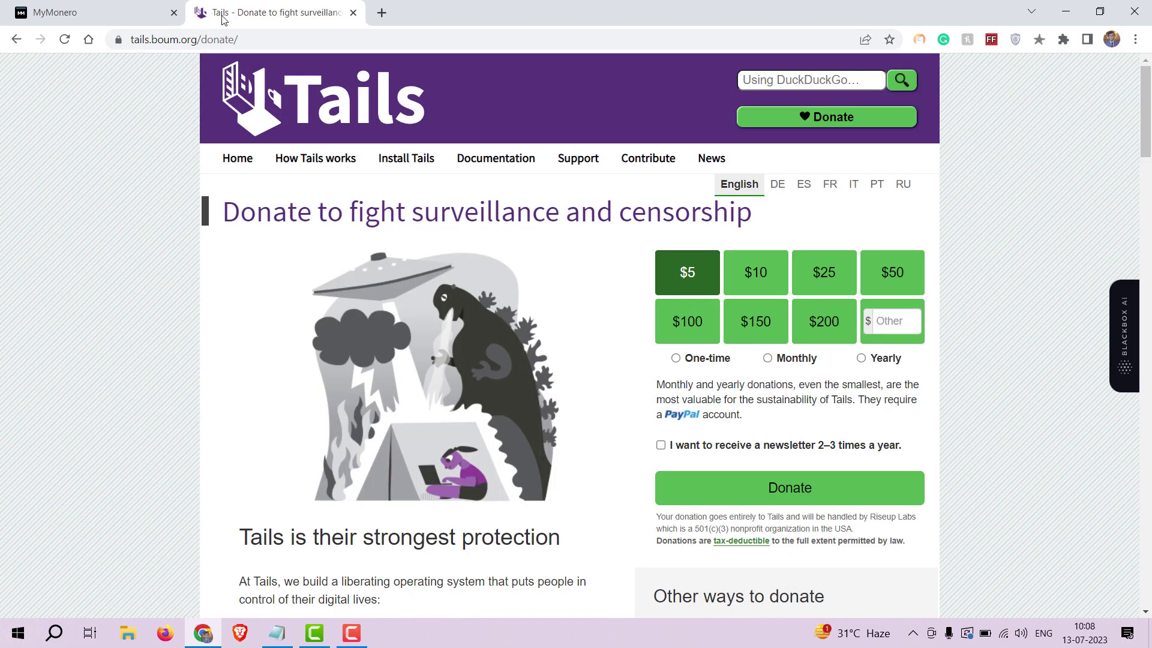
# Scroll down to 'Other ways to donate' and select the Tails Monero donation address.
pyautogui.scroll(-2, 462, 394)
pyautogui.scroll(-5, 462, 398)
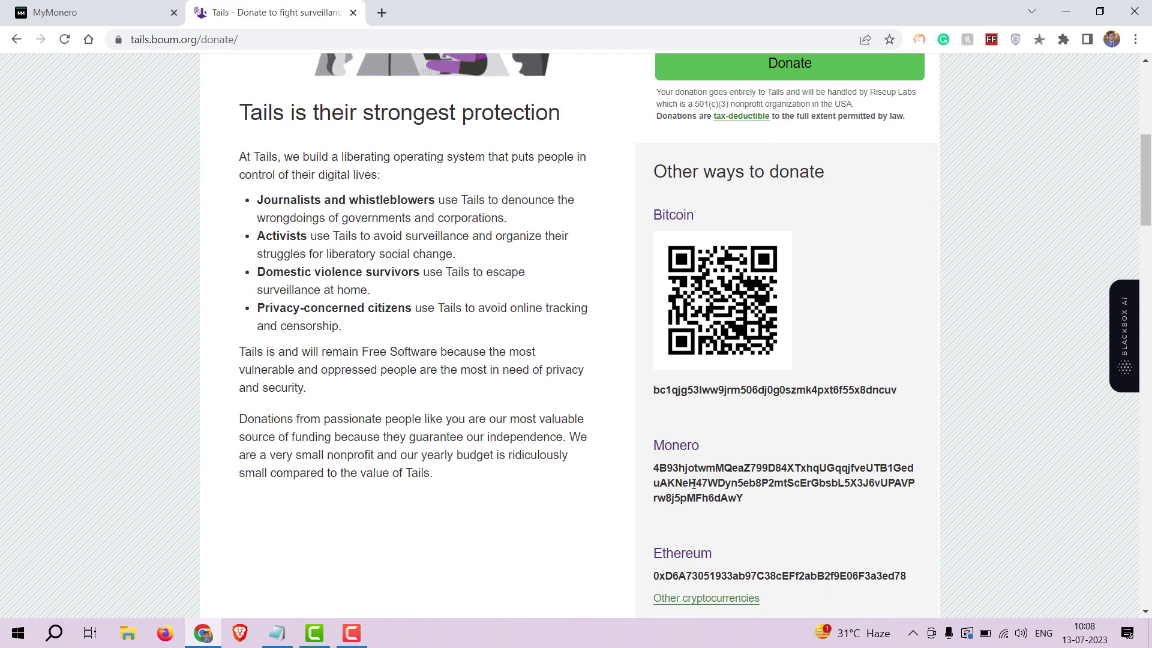
pyautogui.moveTo(744, 499); pyautogui.dragTo(657, 472)
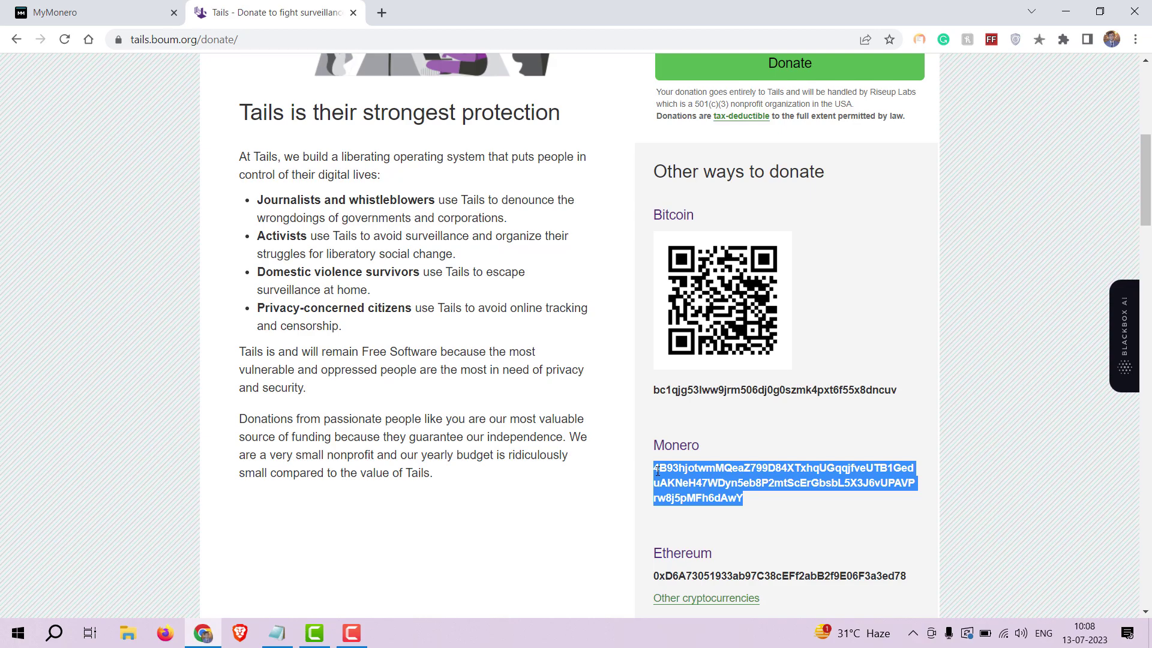
# Send the whole 0.451312 XMR balance with MAX to the pasted Tails donation address.
pyautogui.click(96, 7)
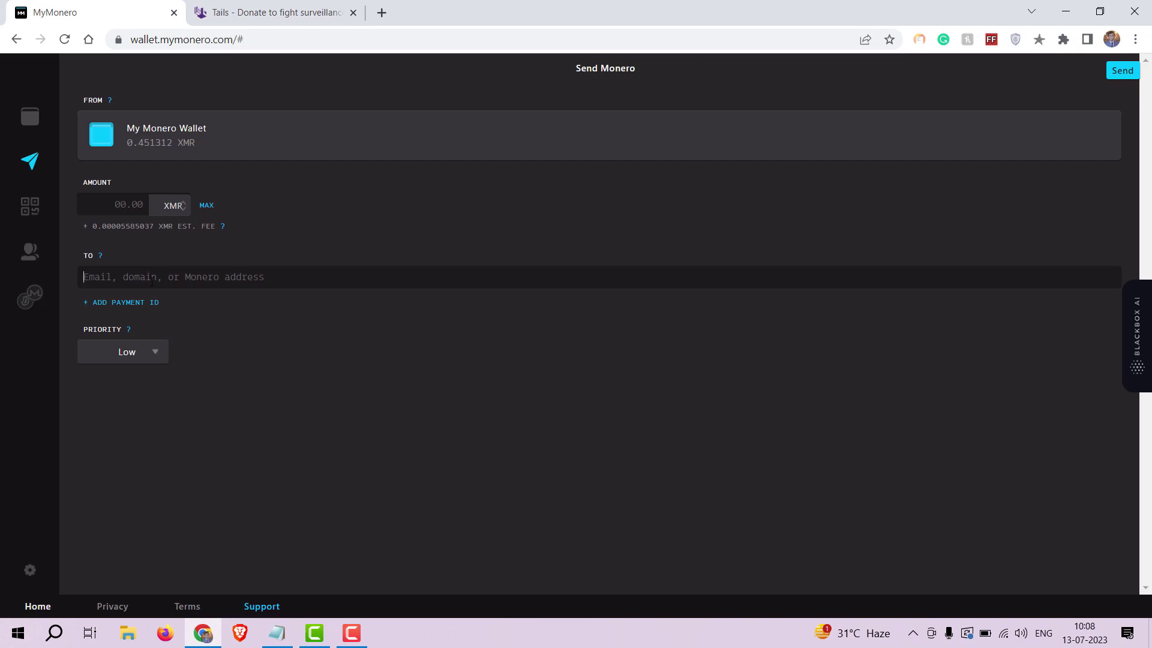
pyautogui.write('4B93hjotwmMQeaZ799D84XTxhqUGqqjfveUTB1GeduAKNeH47WDyn5eb8P2mtScErGbsbL5X3J6vUPAVPrw8j5pMFh6dAWY')
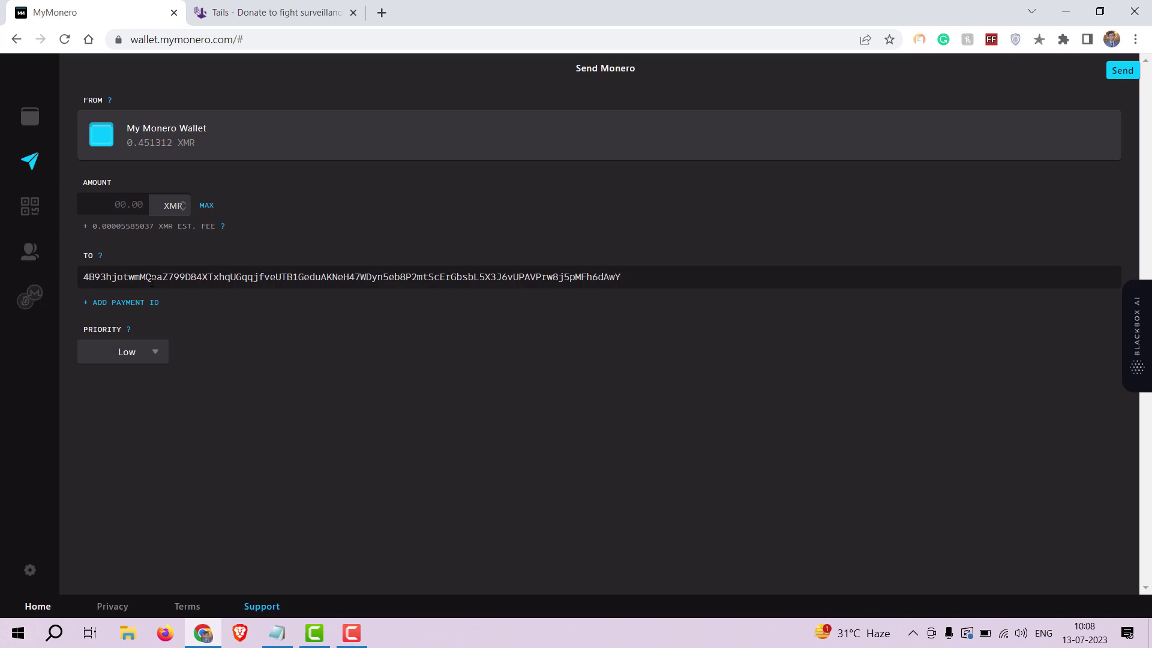
pyautogui.click(205, 210)
pyautogui.click(1113, 78)
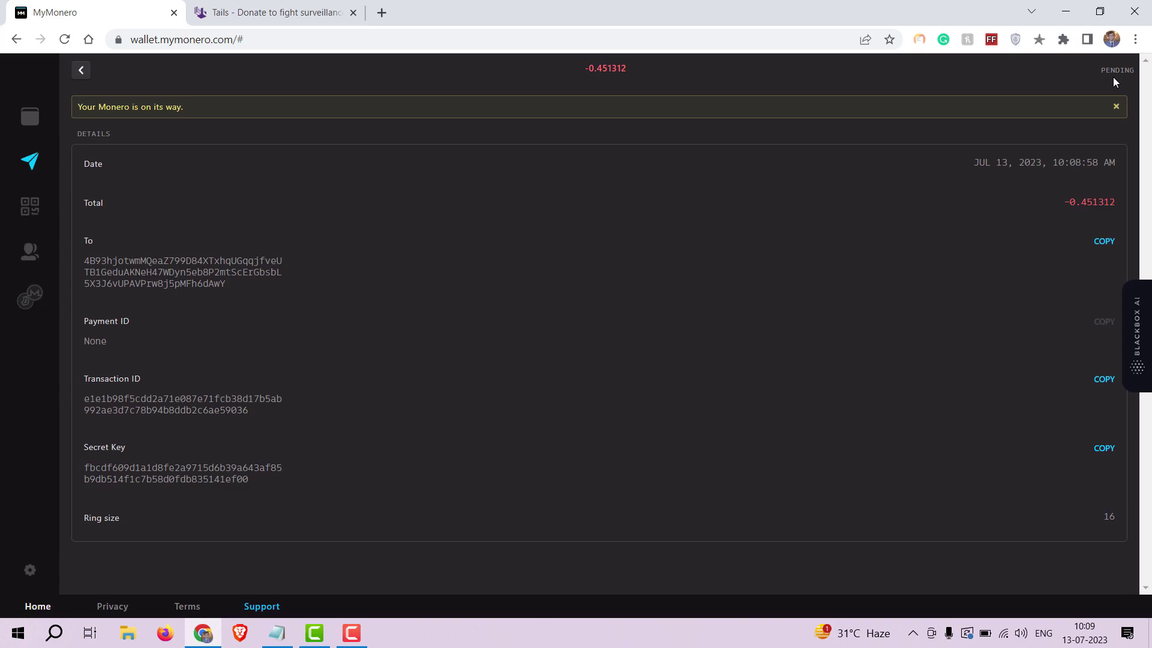
# Return to the Tails donate page and scroll up to its header and donation amounts.
pyautogui.click(253, 9)
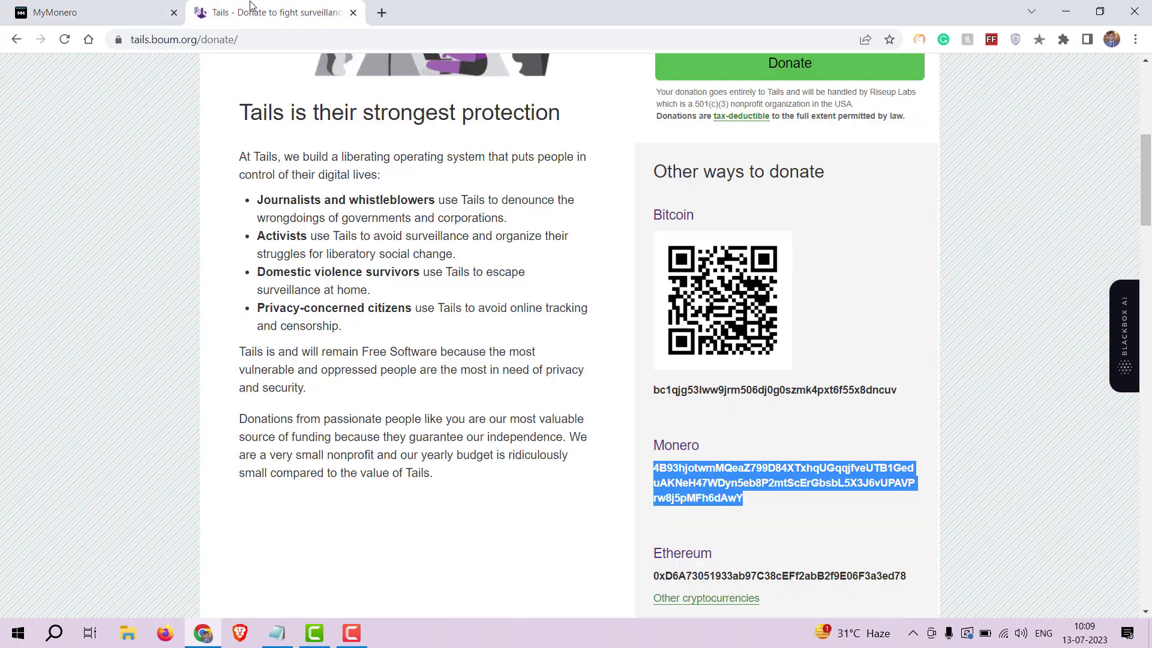
pyautogui.scroll(7, 434, 193)
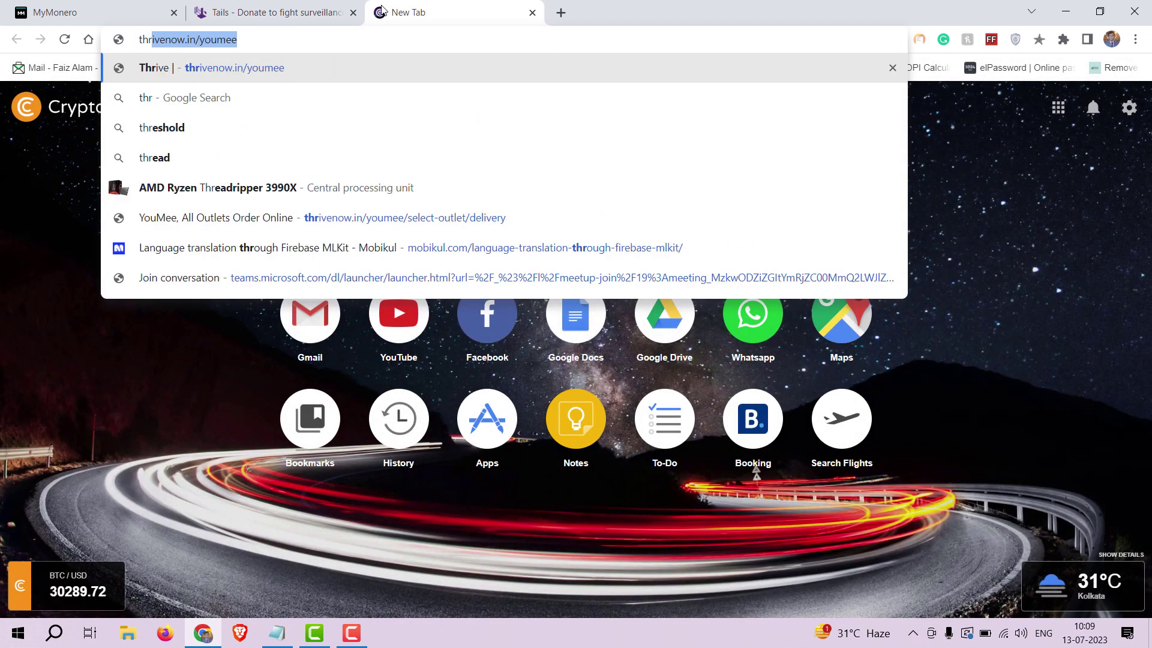
# Load The Hidden Wiki at thehiddenwiki2023.com from the address-bar suggestion for 'thrhi'.
pyautogui.write('hi')
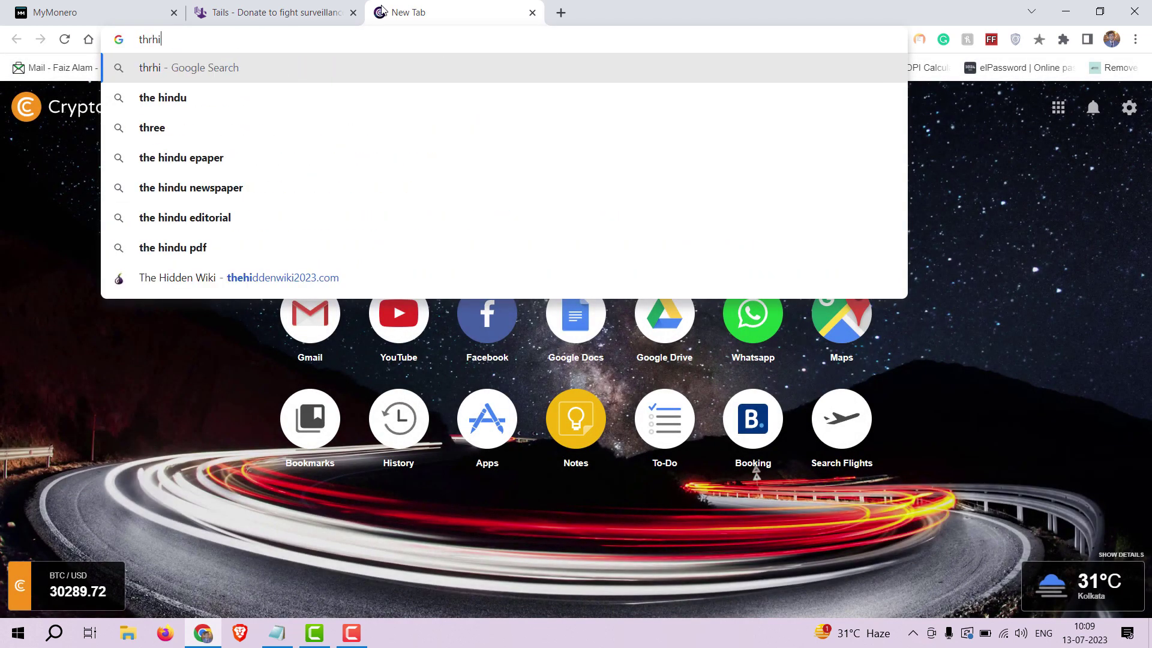
pyautogui.press('Up')
pyautogui.press('Return')
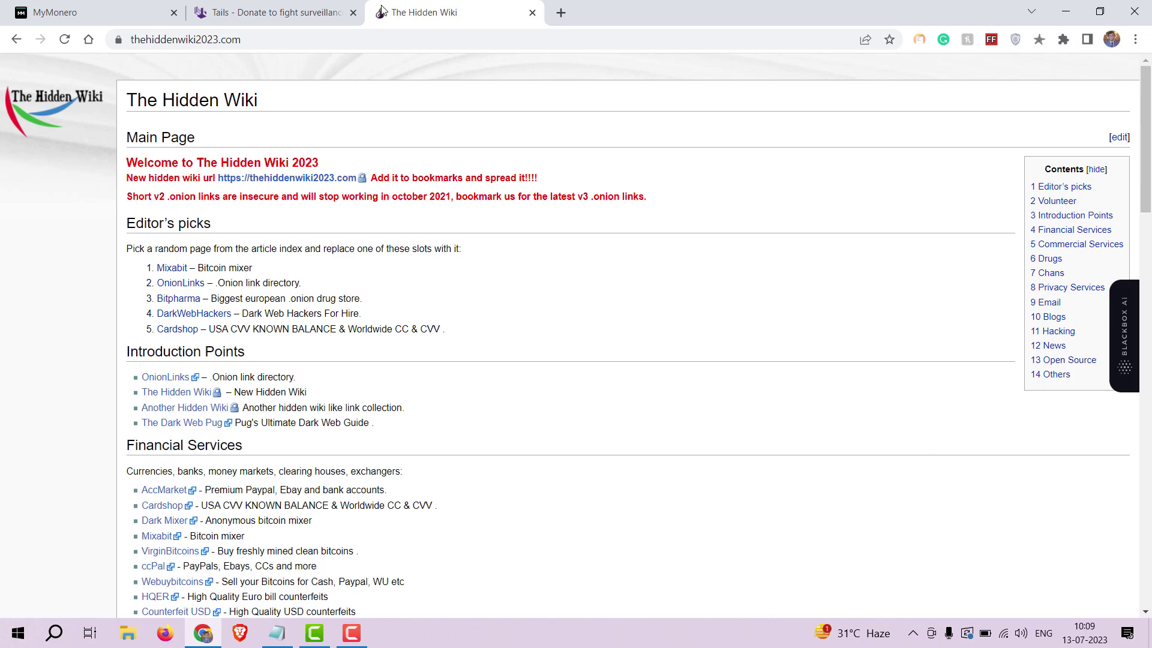
# Load MyMonero v1.3.2's welcome page at wallet.mymonero.com in a fourth browser tab.
pyautogui.click(558, 15)
pyautogui.write('wal')
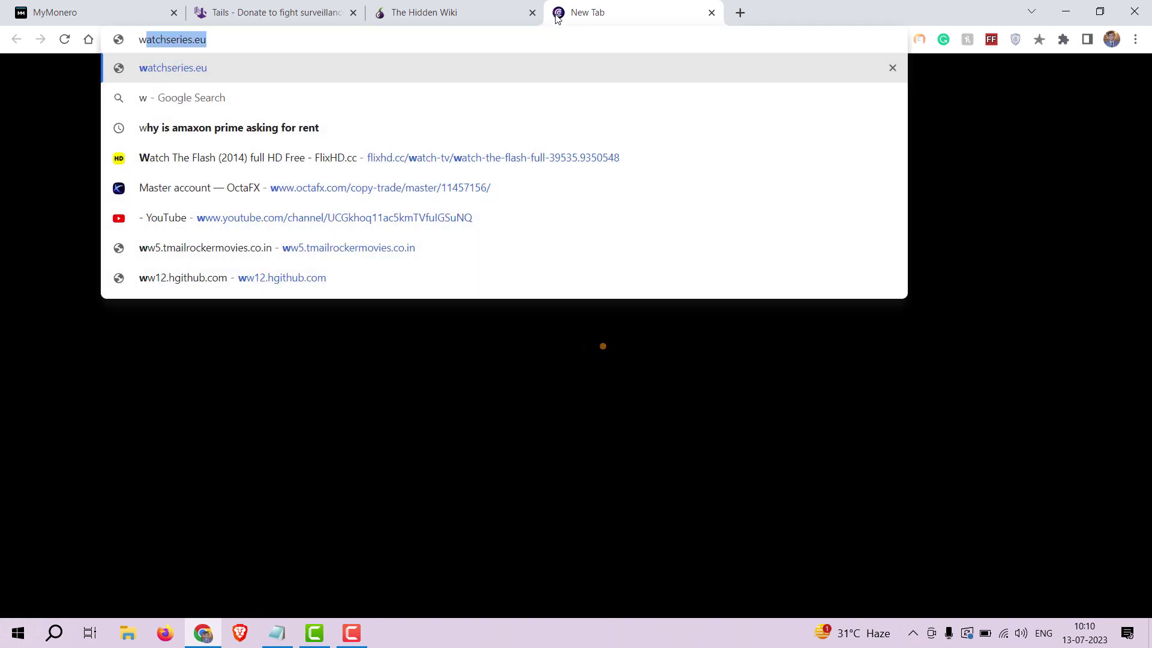
pyautogui.write('l')
pyautogui.press('Return')
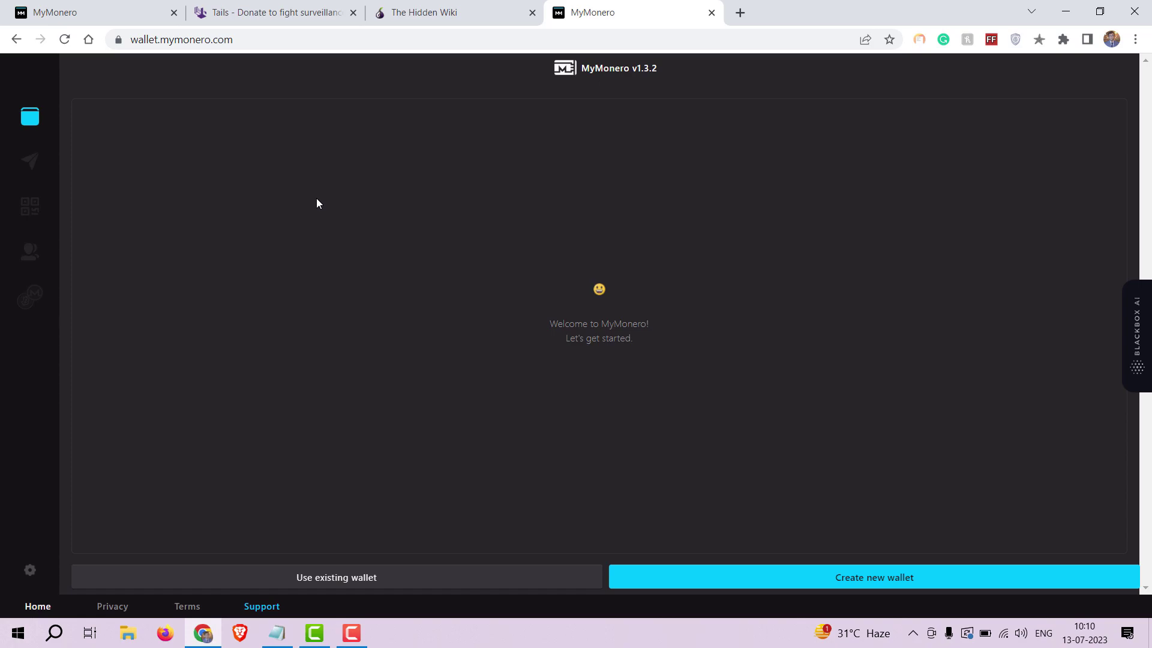
pyautogui.press('F10')
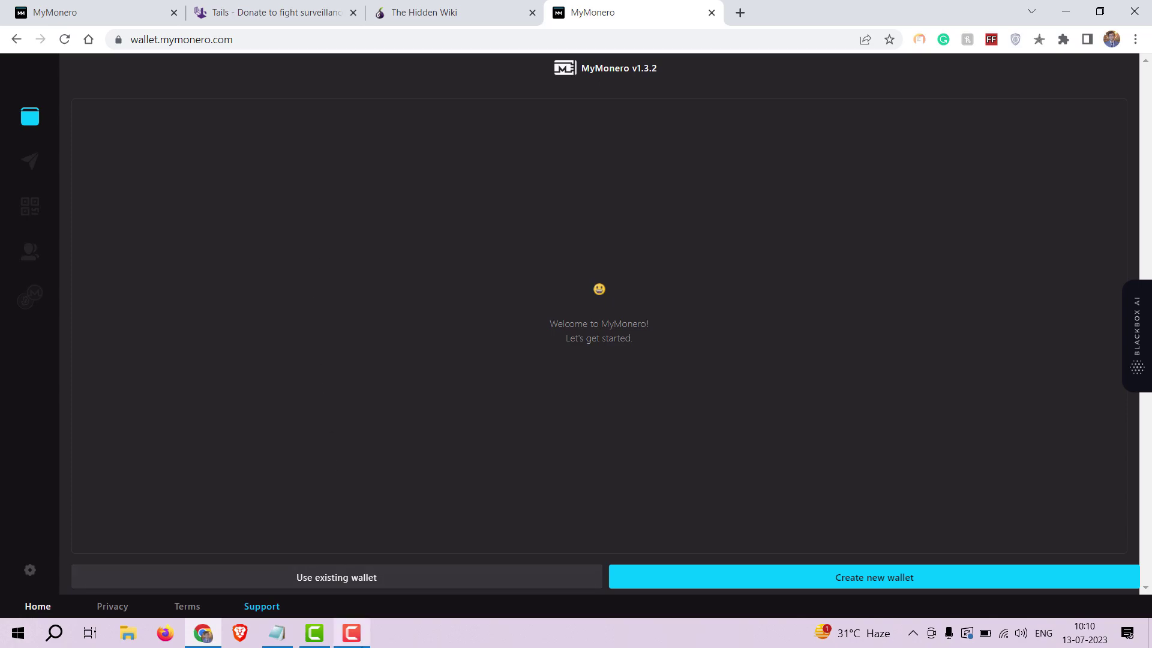